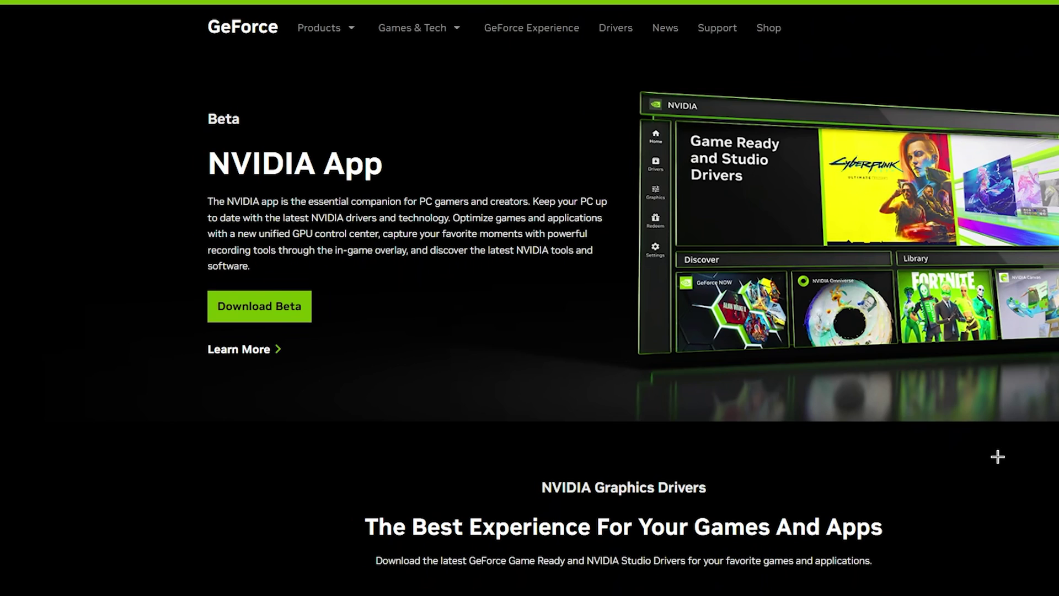
Step: Snap Chrome to half the screen and bring the NVIDIA App window to the front
scroll(997, 457, "down", 10)
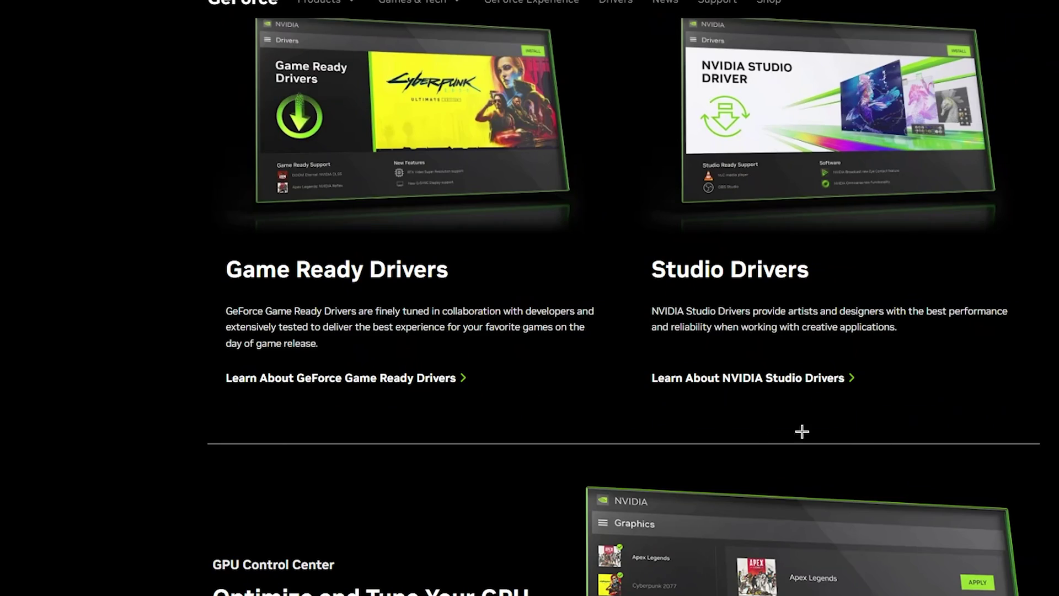
scroll(1011, 485, "up", 10)
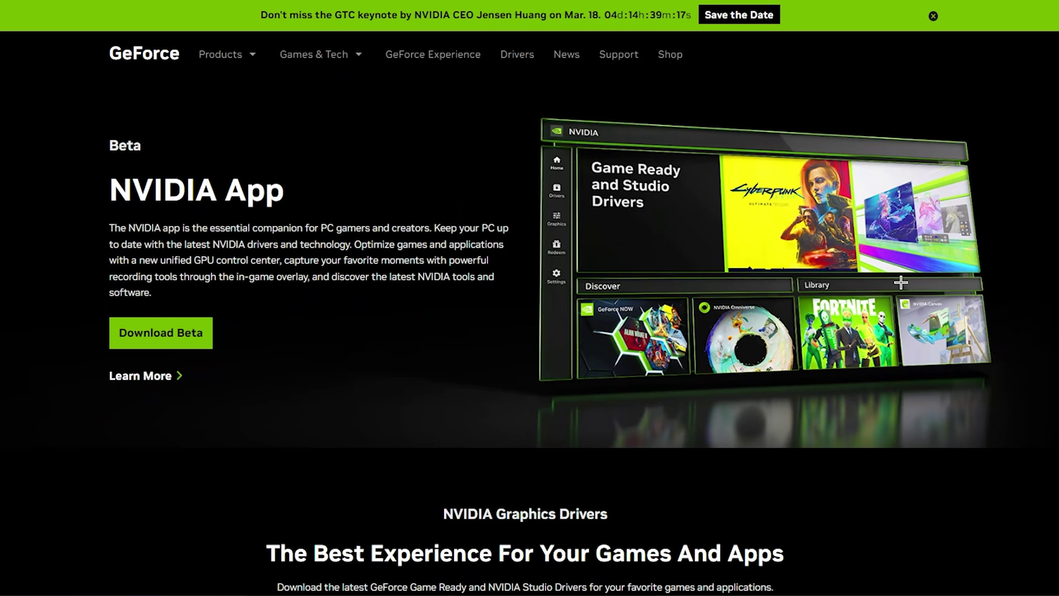
key("super+Right")
left_click(372, 81)
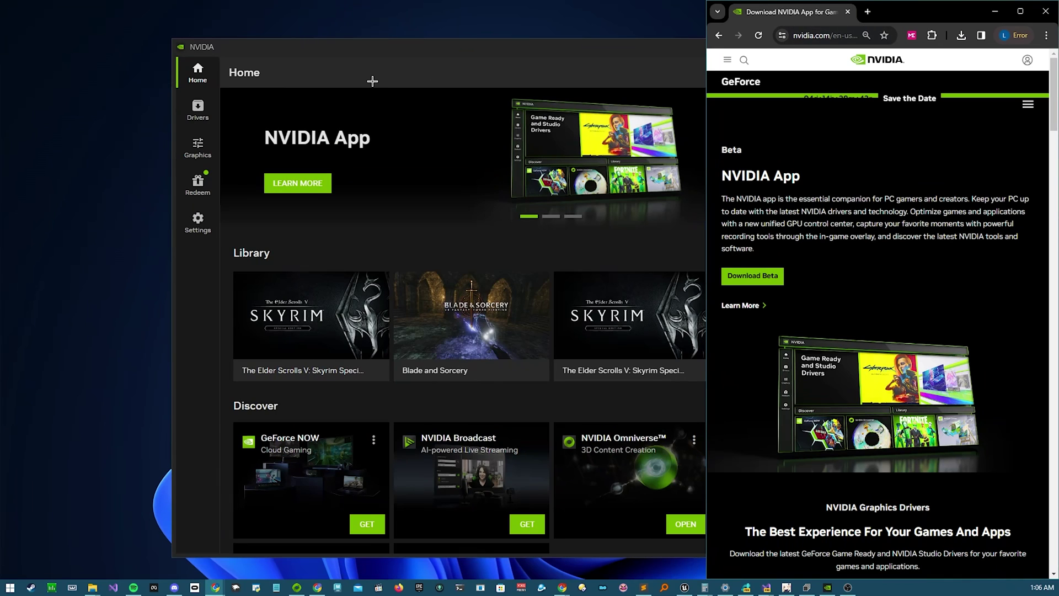
left_click_drag(866, 20, 690, 77)
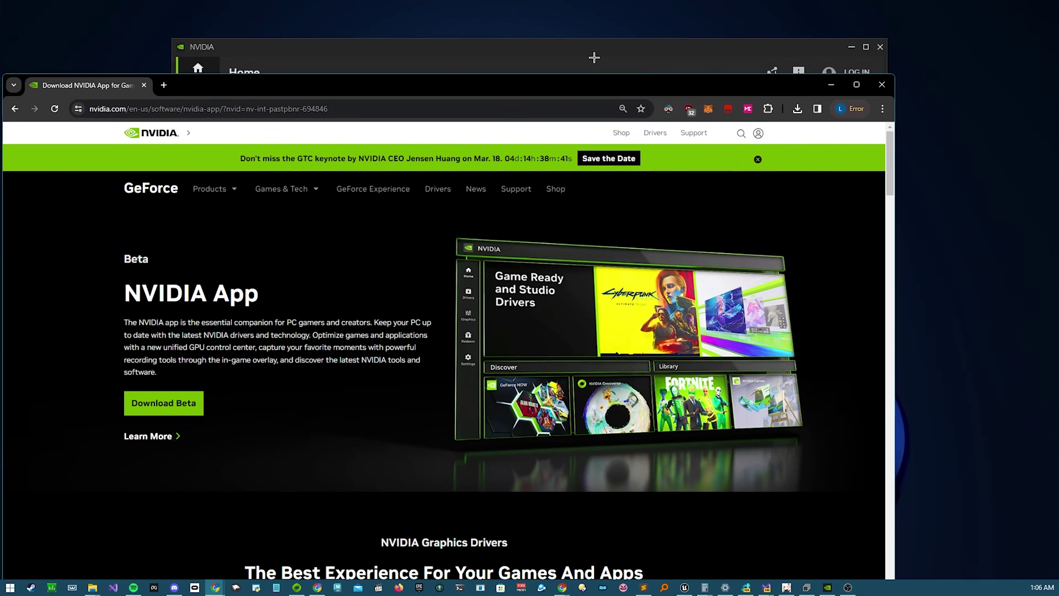
left_click(594, 57)
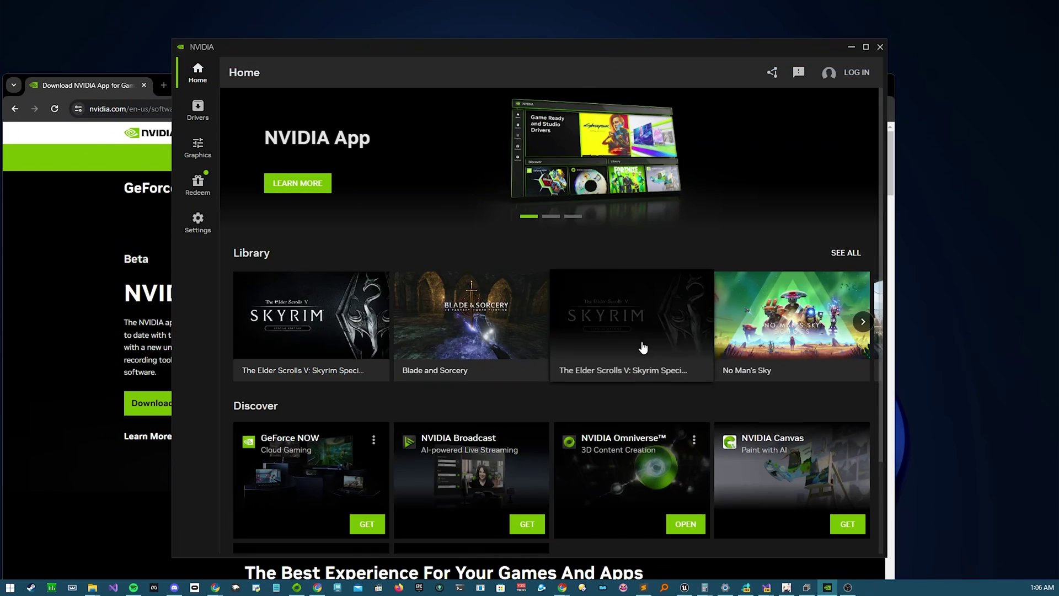
Step: Maximize the NVIDIA App window and scroll through its Home page games and Discover tools
scroll(640, 345, "down", 3)
left_click_drag(496, 50, 502, 2)
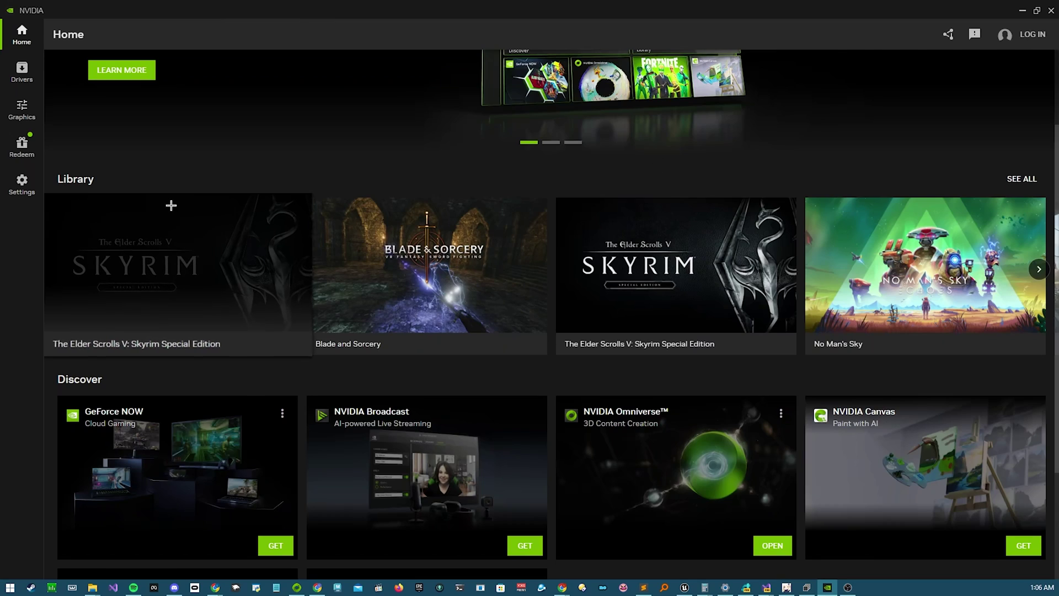
scroll(170, 204, "down", 3)
scroll(341, 508, "up", 5)
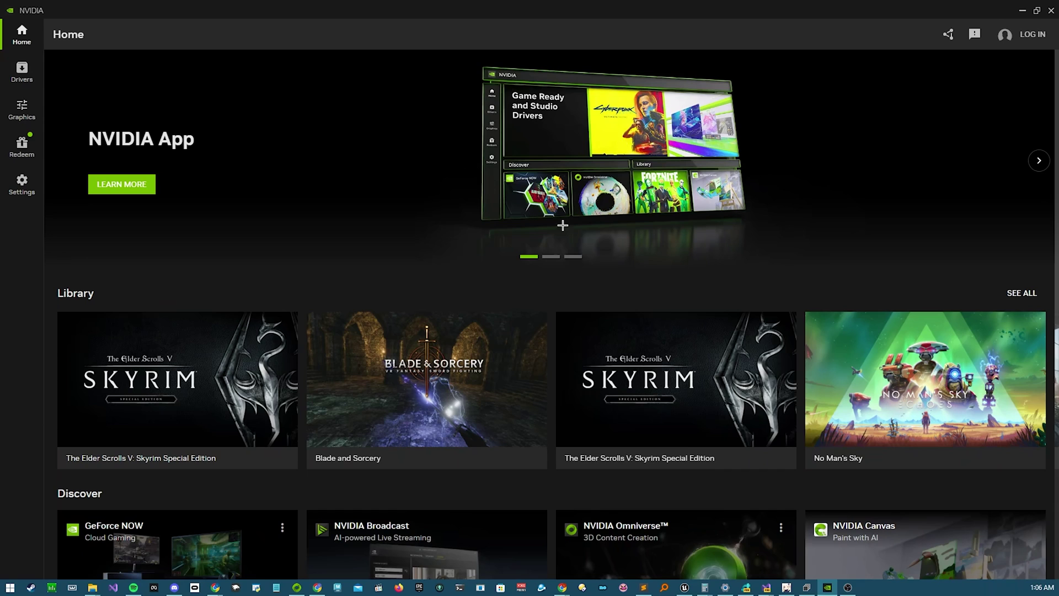
scroll(717, 332, "down", 3)
scroll(779, 338, "up", 3)
scroll(779, 337, "down", 5)
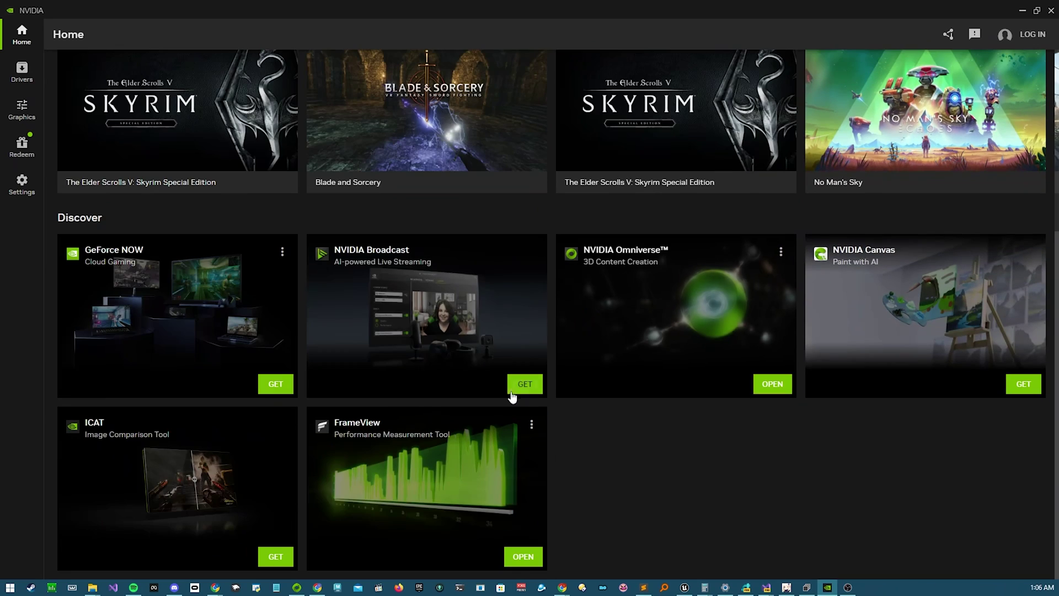
left_click(1024, 35)
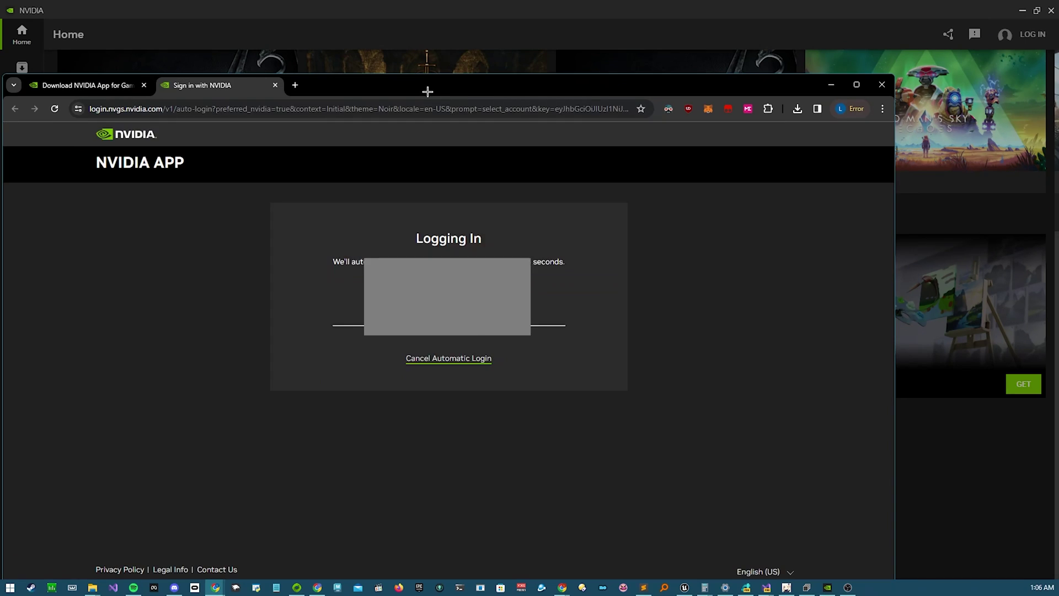
left_click_drag(530, 85, 387, 97)
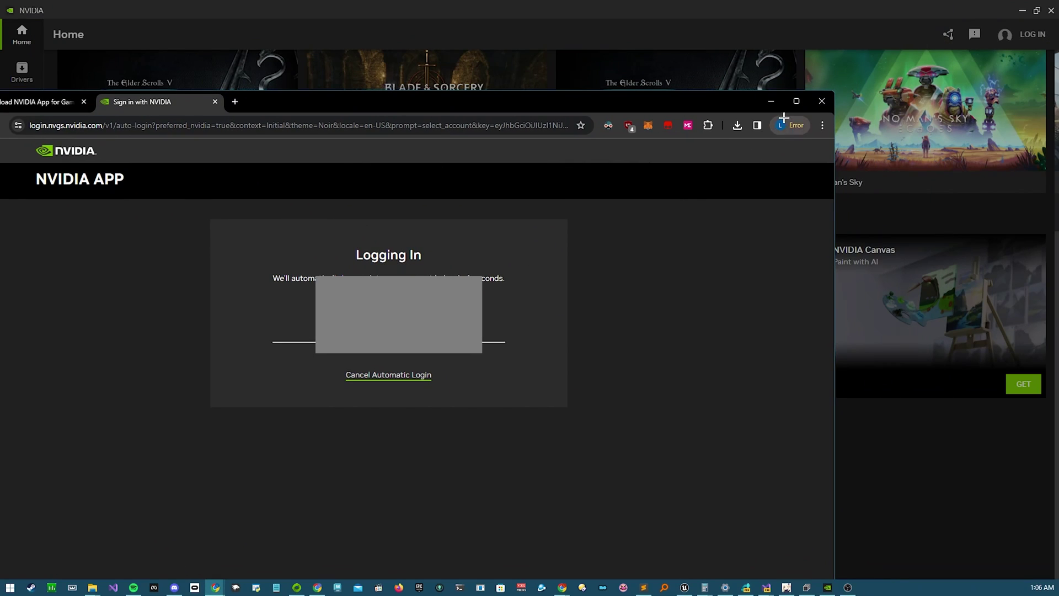
left_click(770, 102)
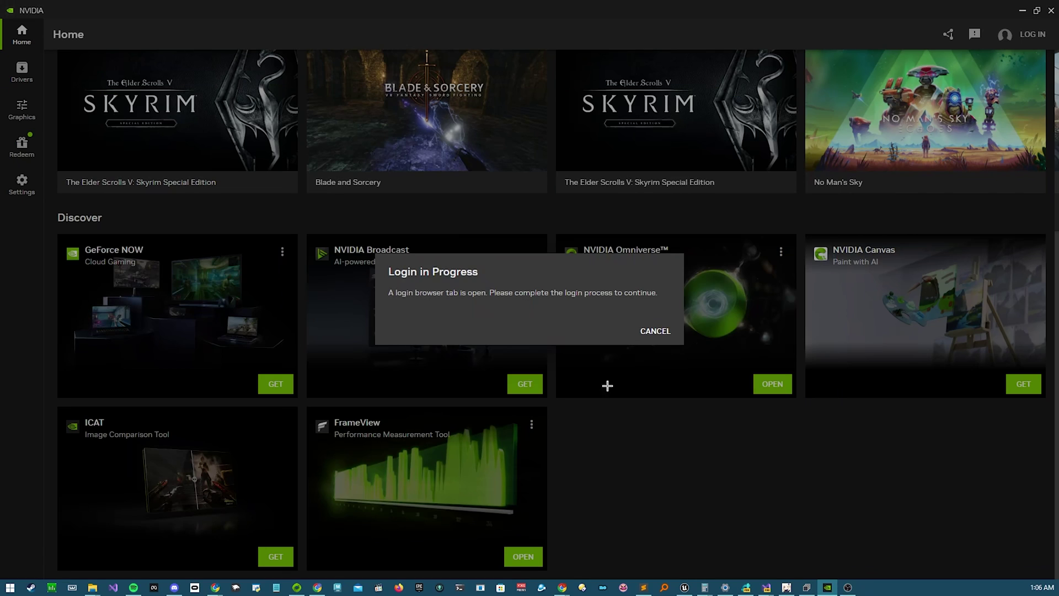
left_click(660, 333)
scroll(547, 282, "up", 5)
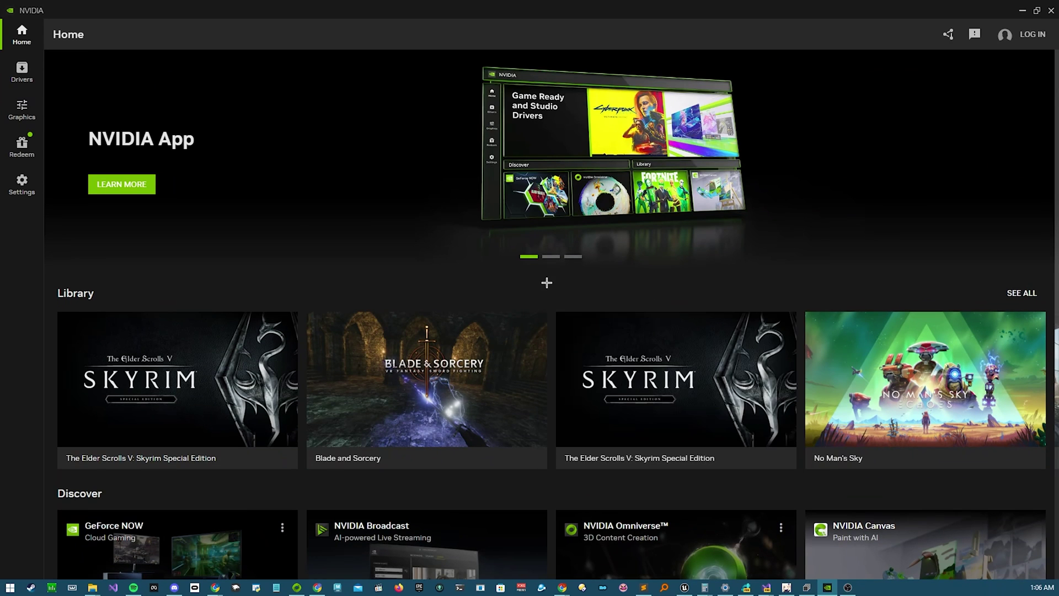
Step: Read the Discover card descriptions, then install NVIDIA Broadcast with GET
scroll(551, 130, "down", 5)
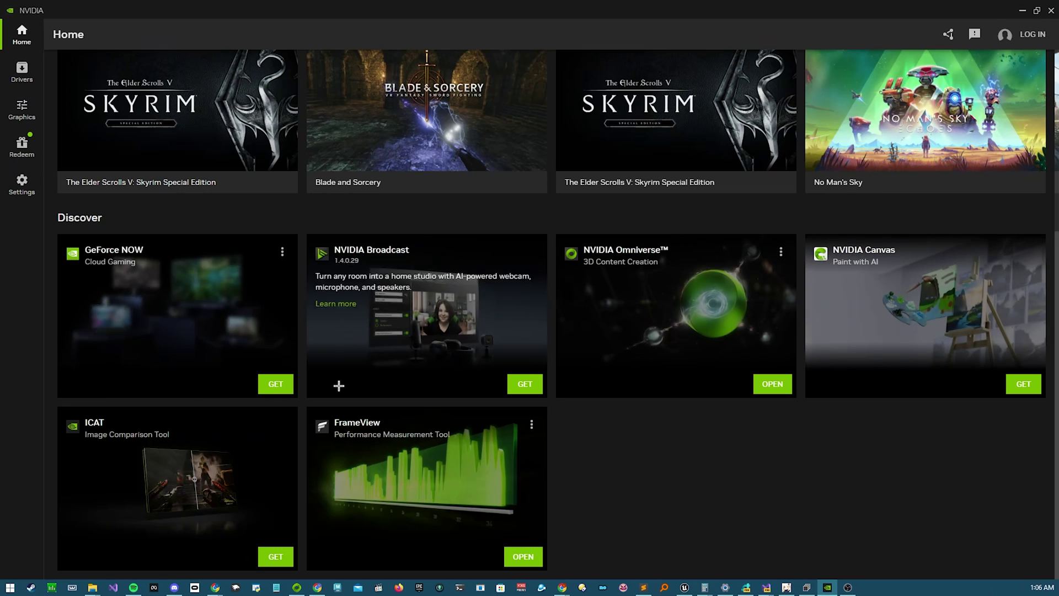
mouse_move(278, 265)
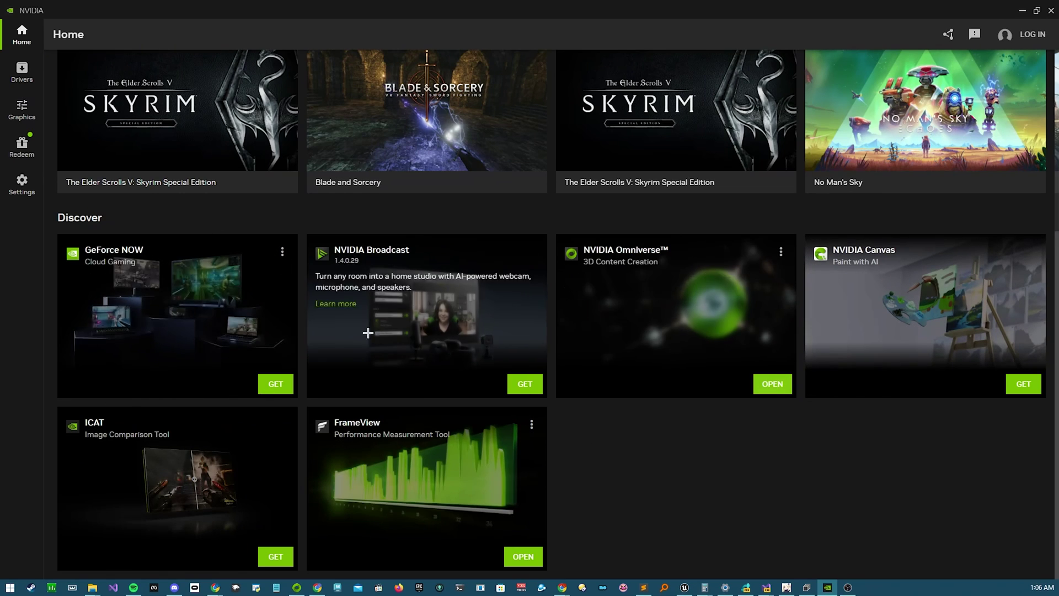
mouse_move(589, 264)
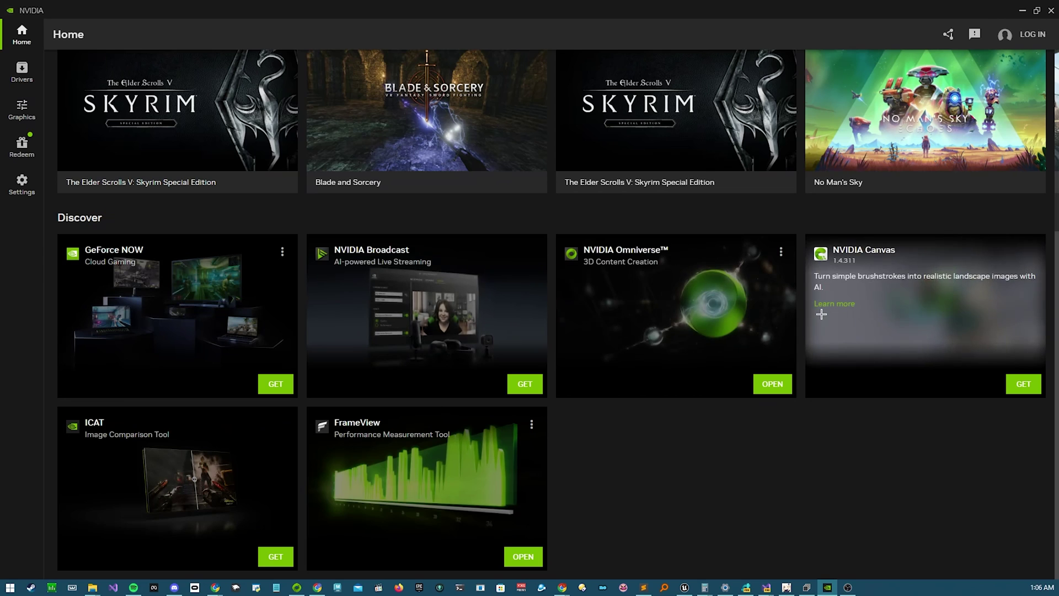
mouse_move(479, 327)
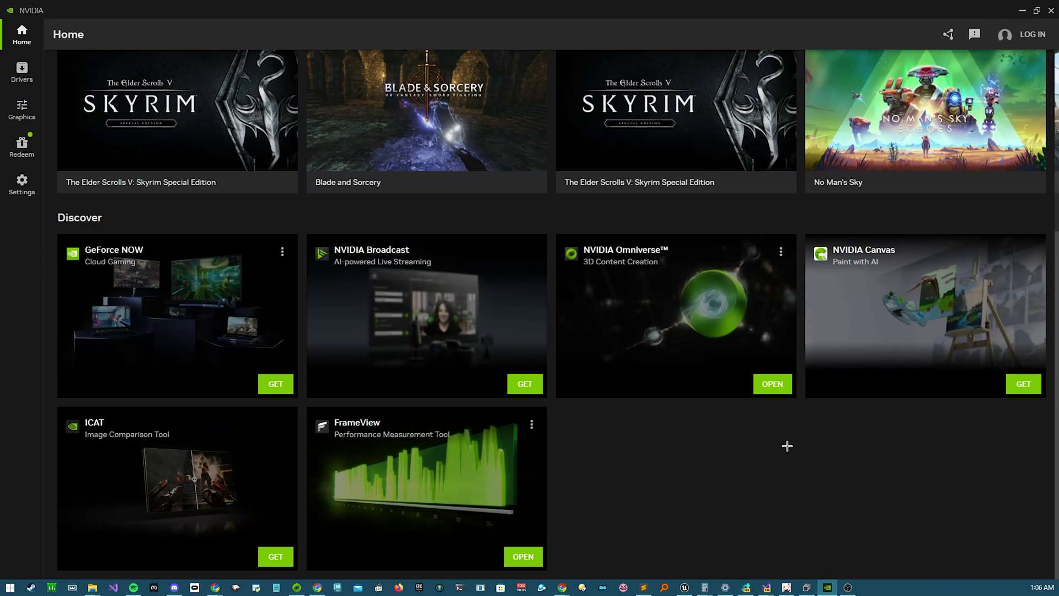
mouse_move(125, 489)
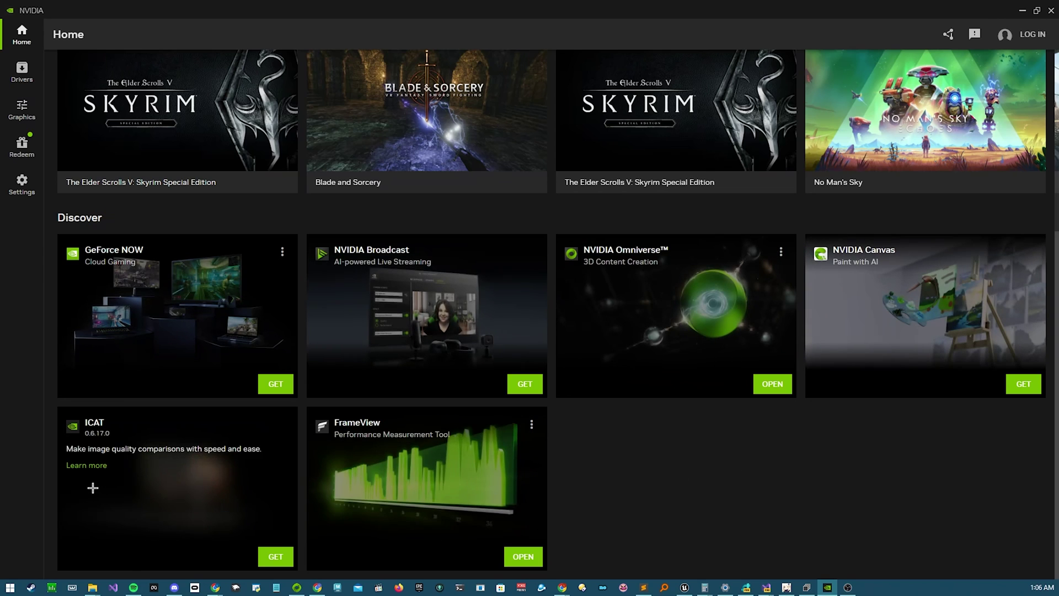
scroll(386, 414, "up", 2)
scroll(274, 321, "down", 2)
mouse_move(274, 321)
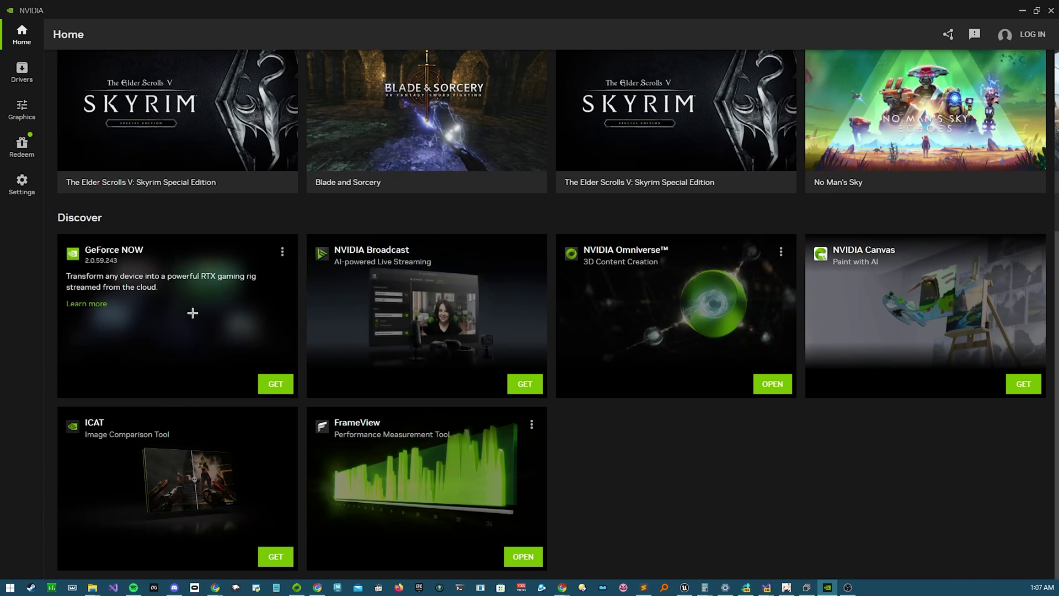
mouse_move(444, 322)
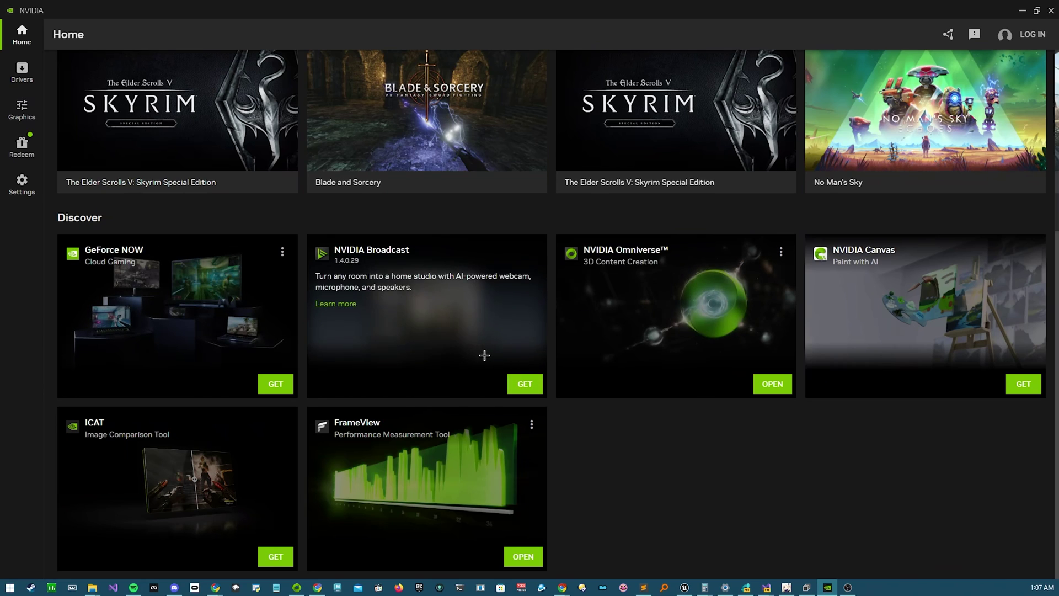
left_click(523, 384)
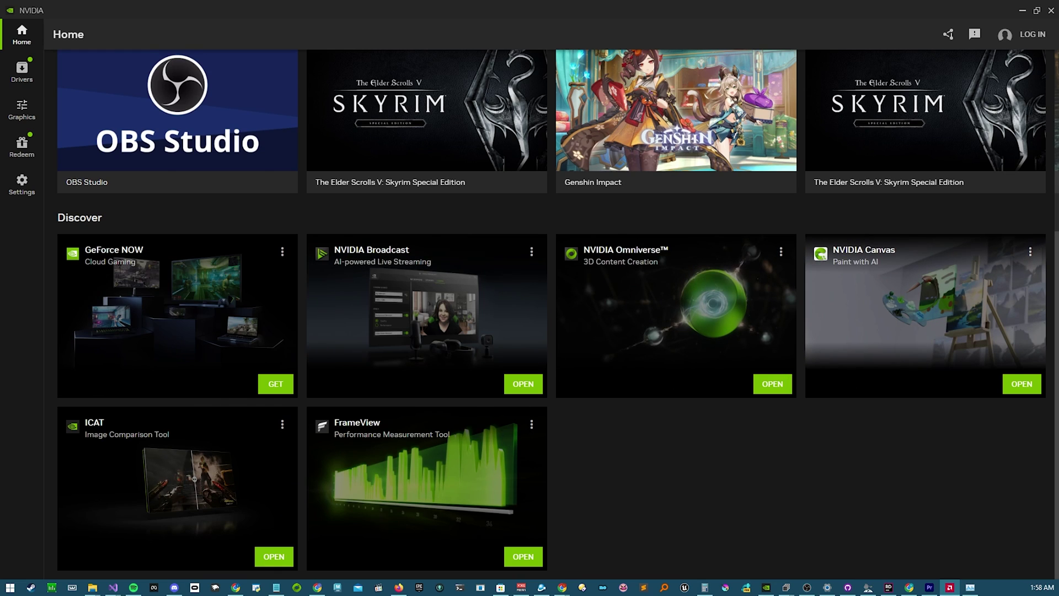
Step: Move the AMD Software window aside and open Drivers showing Game Ready Driver 551.76
left_click_drag(0, 61, 0, 62)
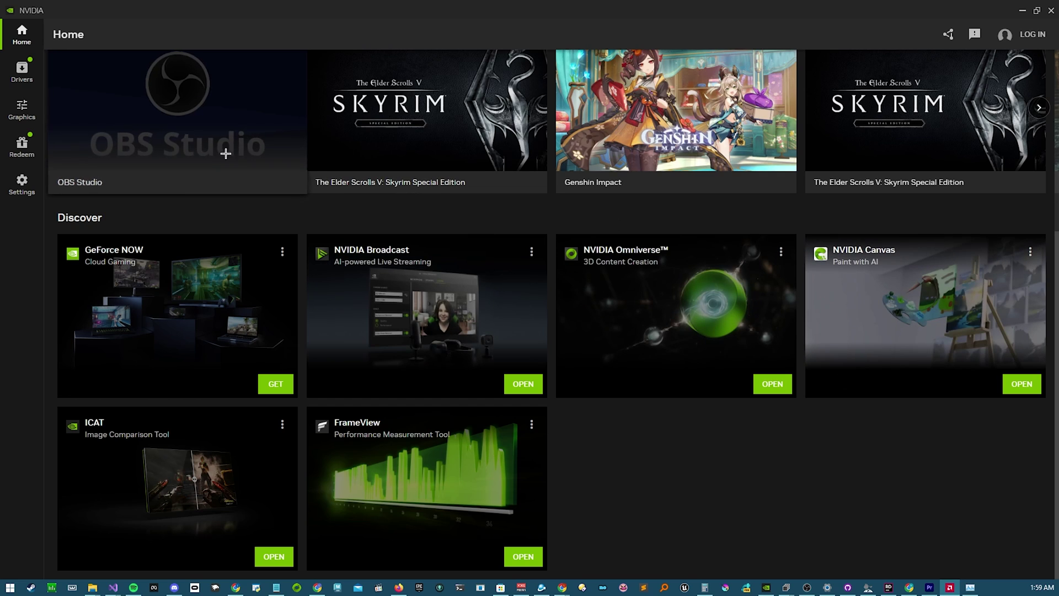
scroll(291, 215, "up", 5)
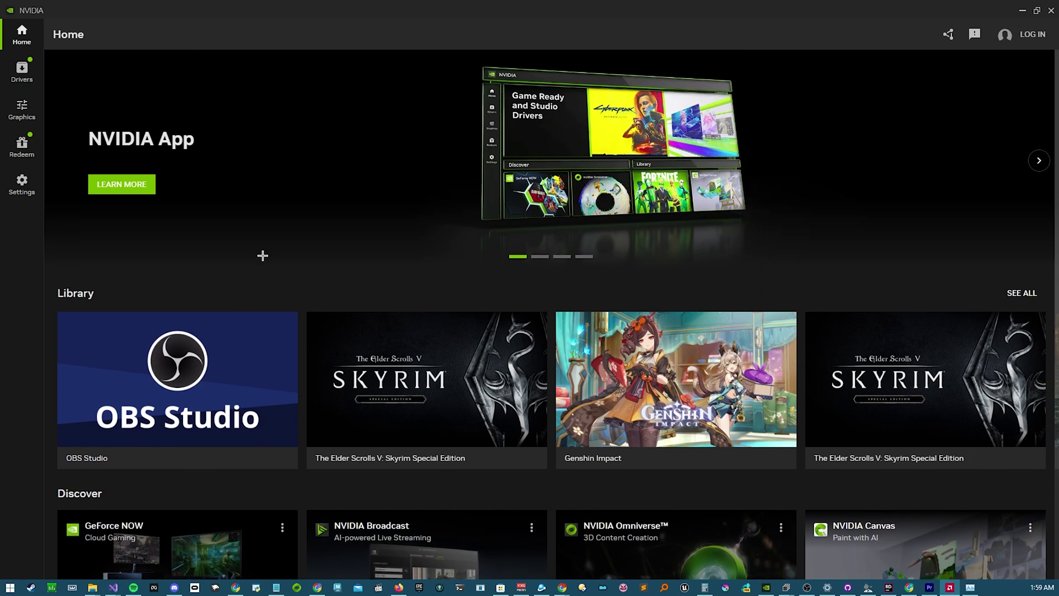
scroll(772, 238, "down", 2)
scroll(839, 221, "up", 2)
left_click(22, 71)
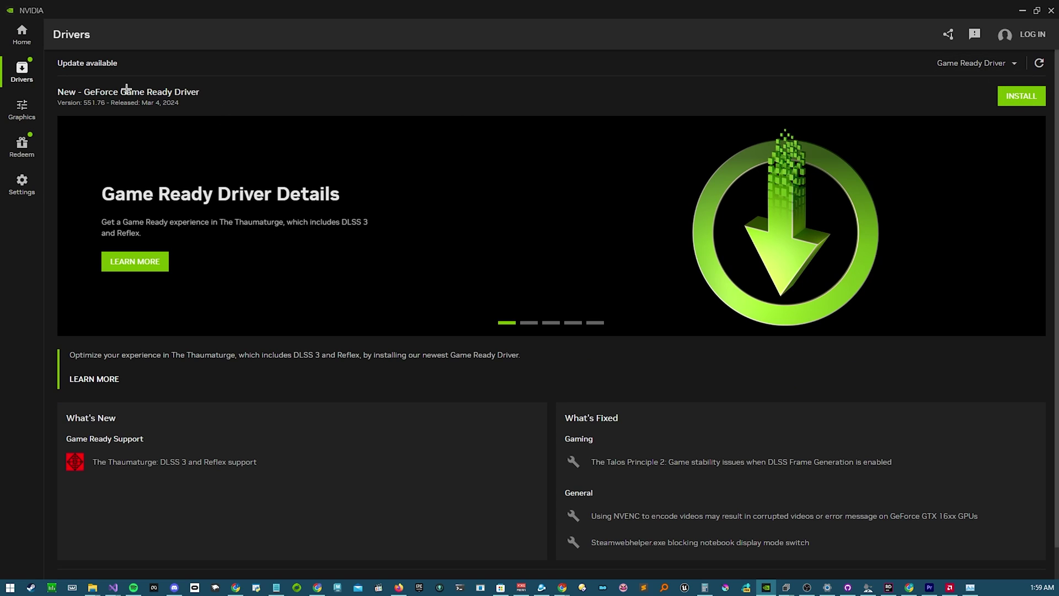
Step: Switch the Drivers page listing to Studio Driver
left_click(20, 100)
left_click(25, 74)
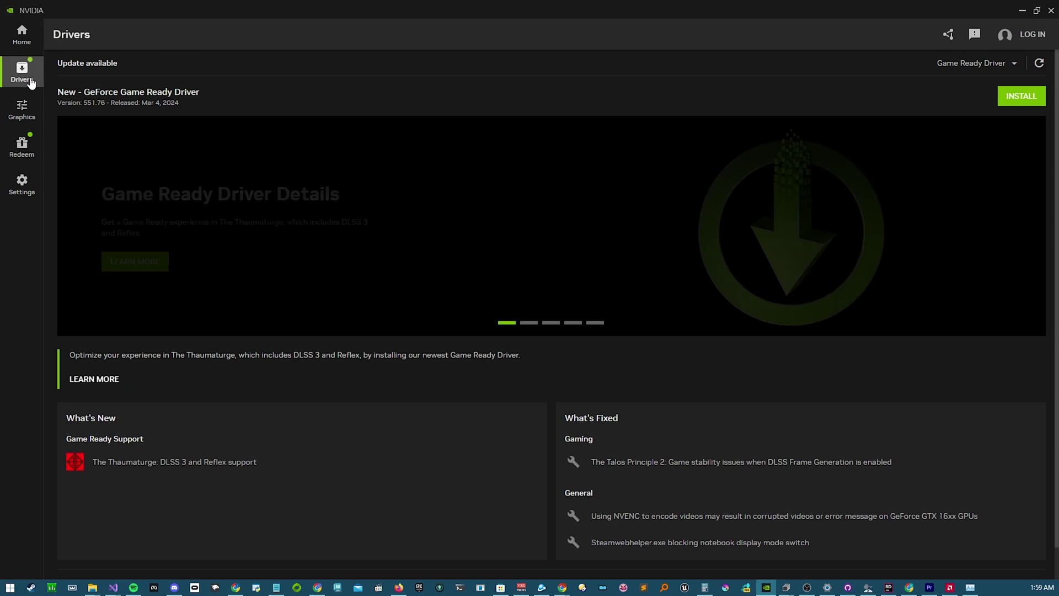
left_click(990, 63)
left_click(916, 116)
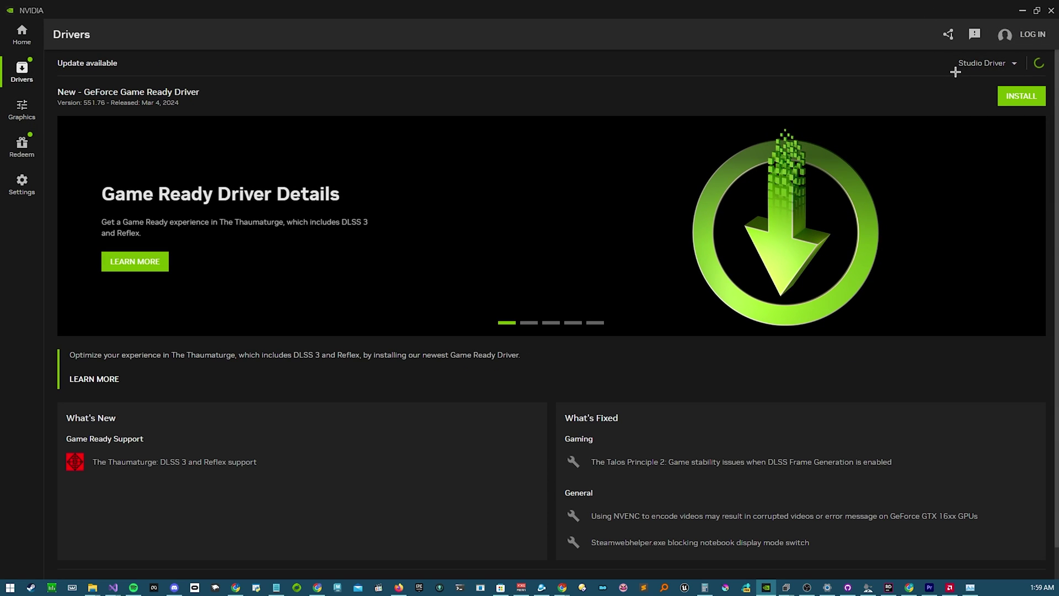
Step: Switch back to Game Ready Driver and open the Graphics Program Settings list
left_click(973, 65)
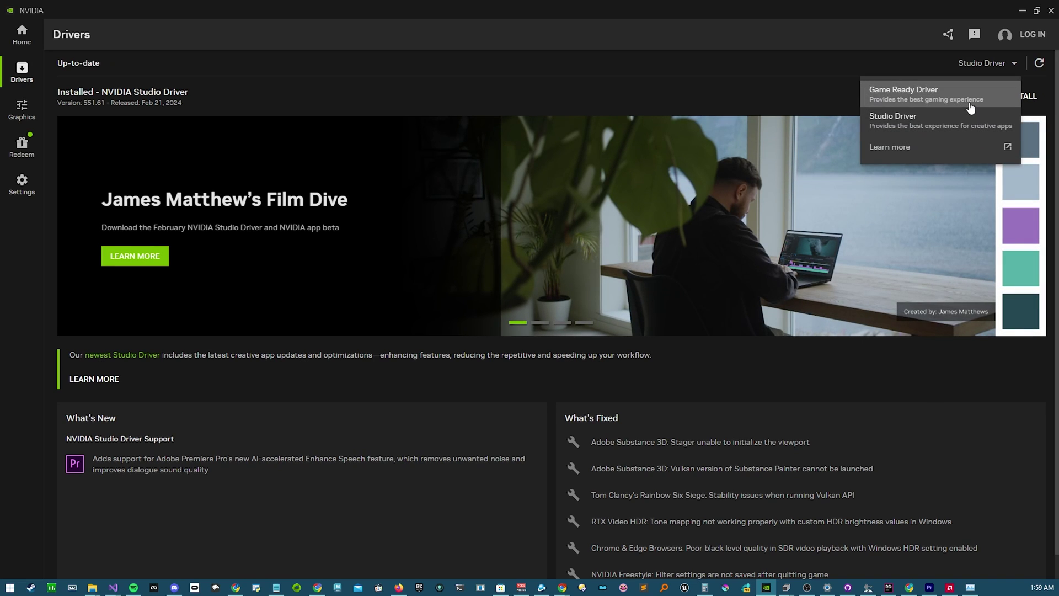
left_click(970, 97)
left_click(991, 65)
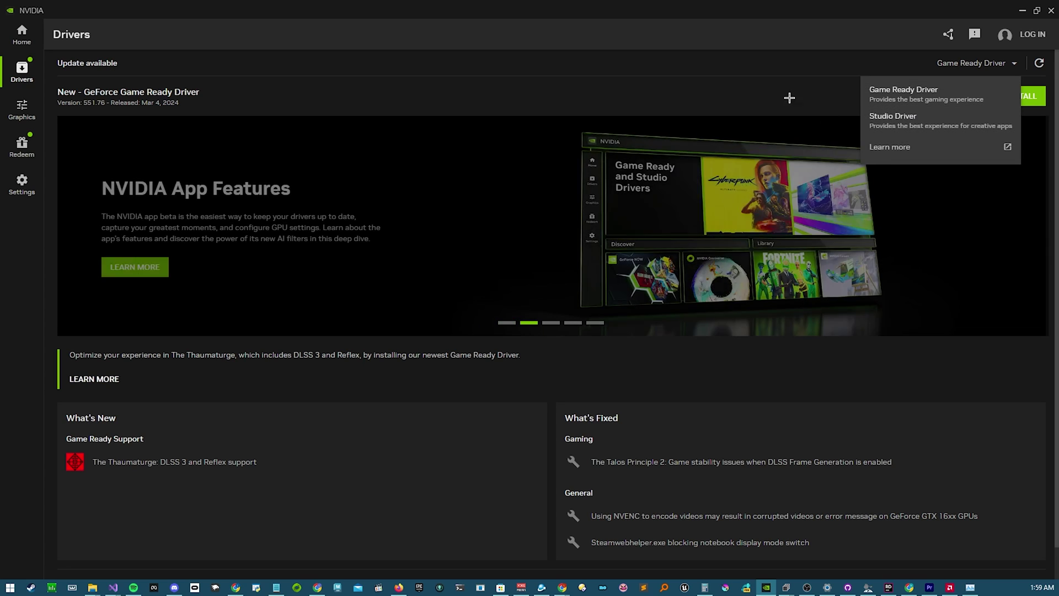
left_click(731, 51)
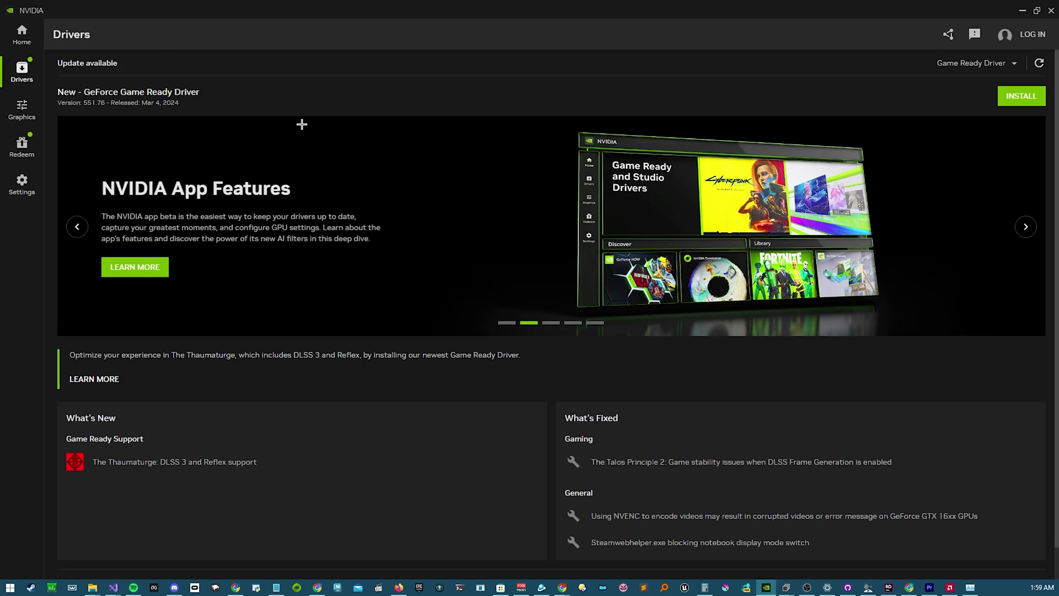
left_click(21, 109)
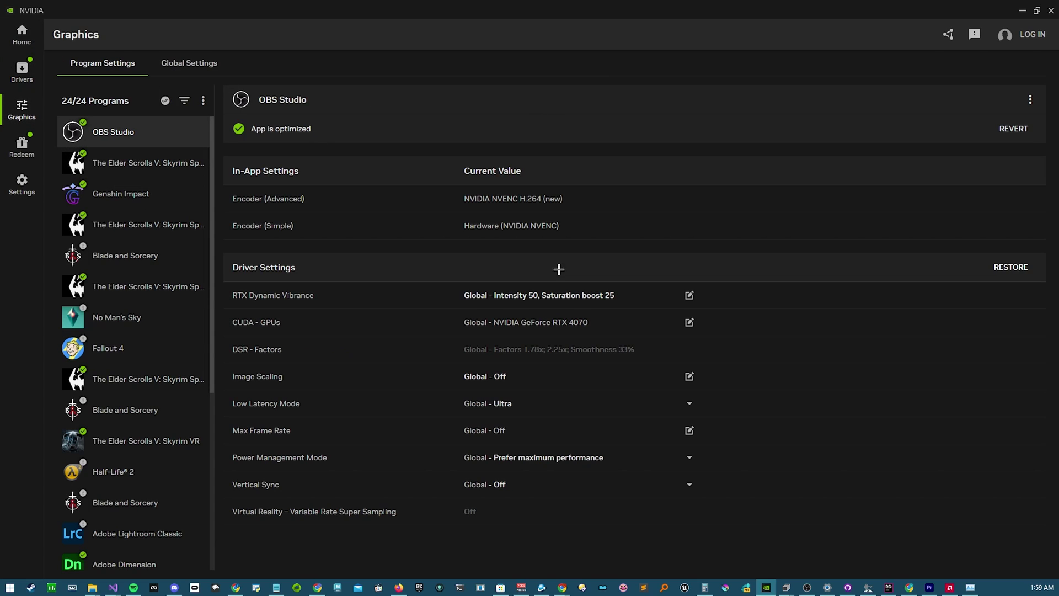
Step: Review the Graphics Global Settings tab, then open Redeem with coupon entry and Call of Duty bundle
scroll(189, 182, "down", 3)
scroll(190, 182, "up", 3)
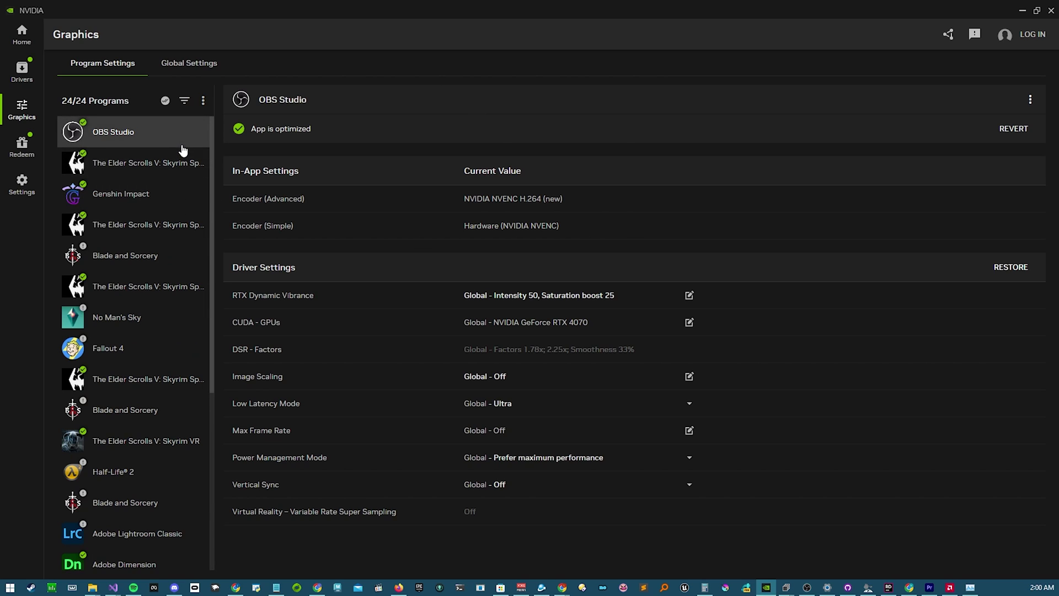
left_click(197, 65)
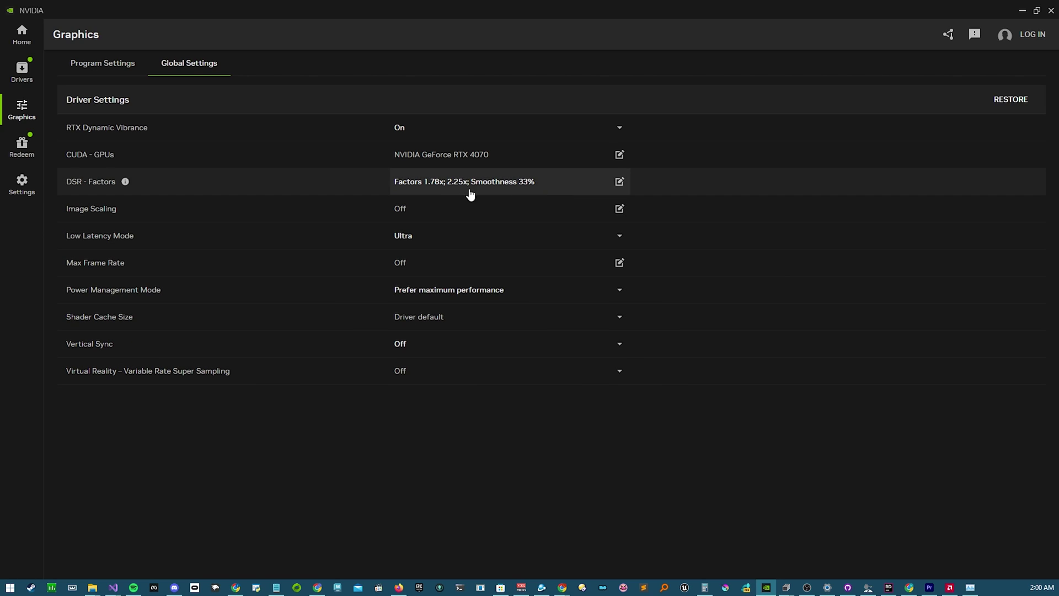
left_click(22, 146)
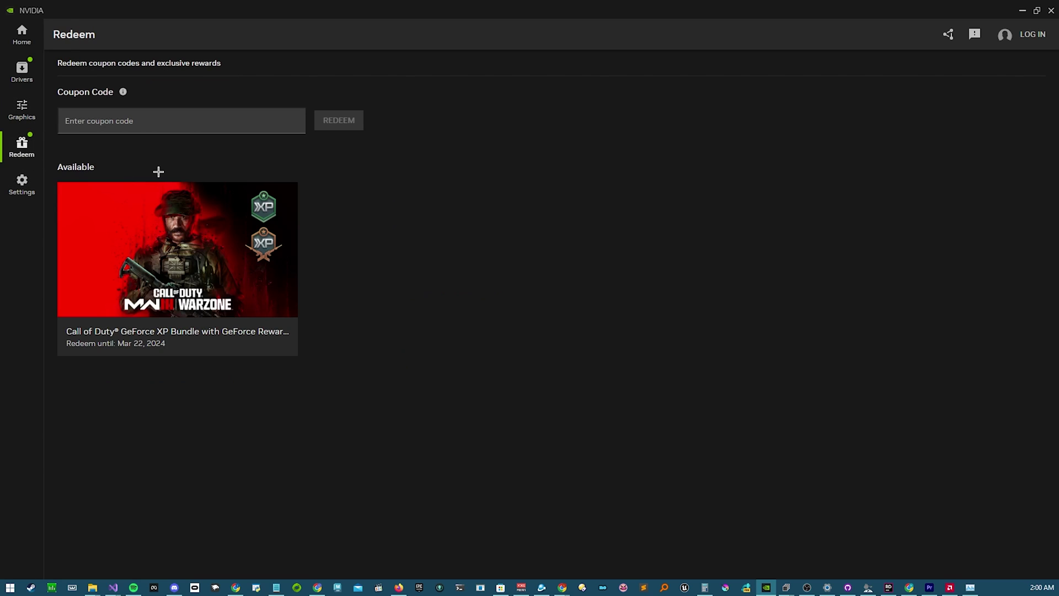
mouse_move(295, 272)
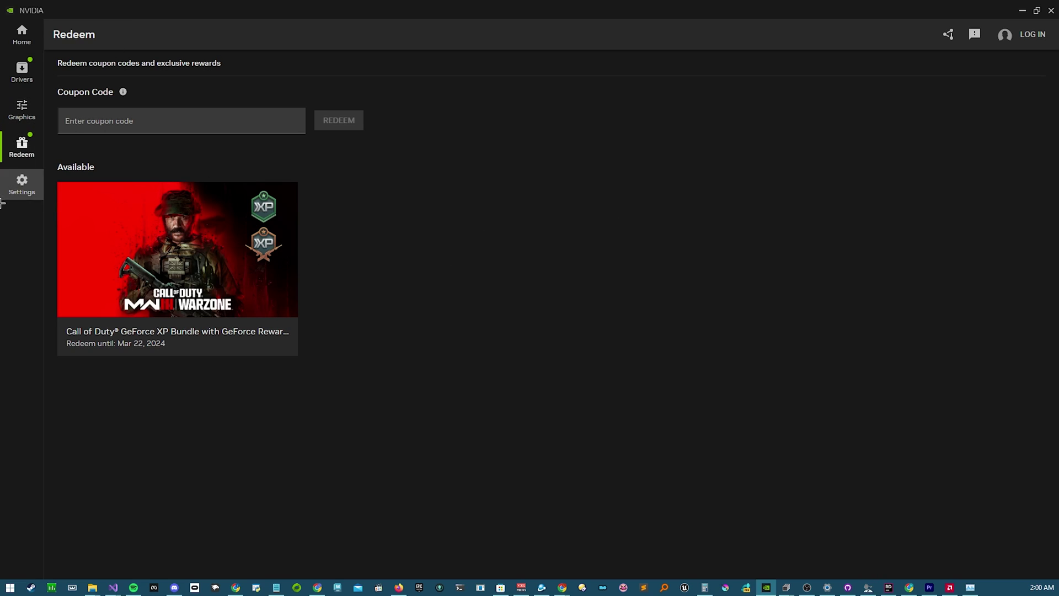
left_click(32, 192)
left_click(30, 148)
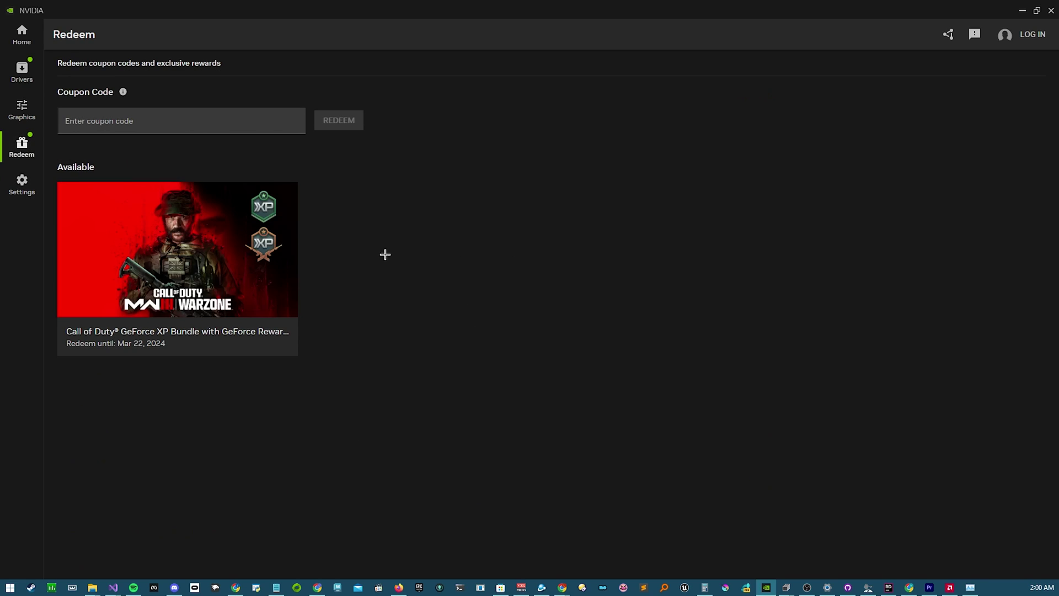
mouse_move(189, 271)
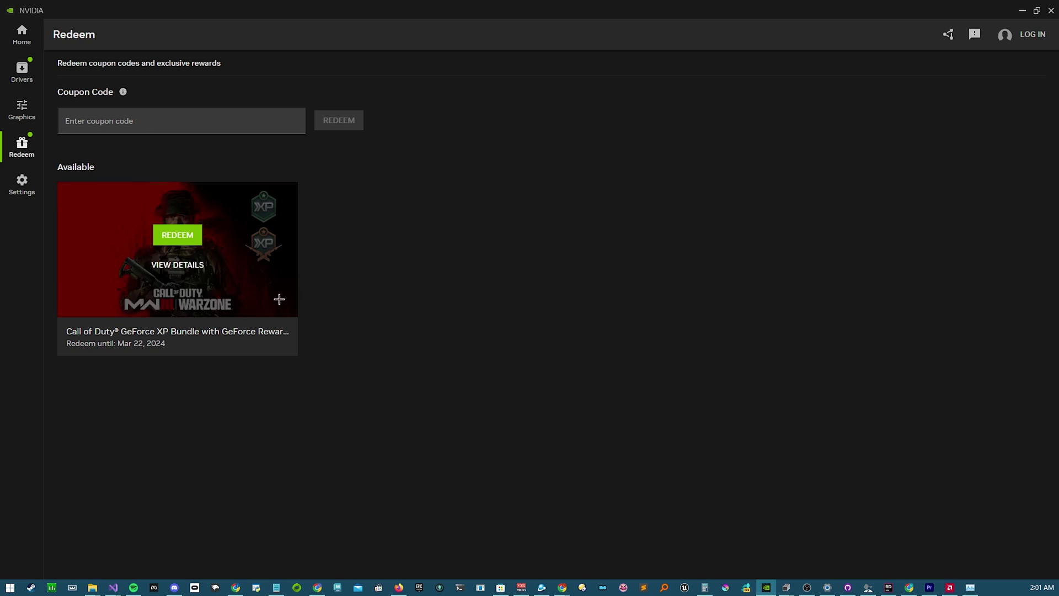
Step: Browse Settings System and Notifications tabs, then view About showing version 10.0.0.505/p
mouse_move(197, 251)
left_click(34, 184)
scroll(607, 187, "down", 3)
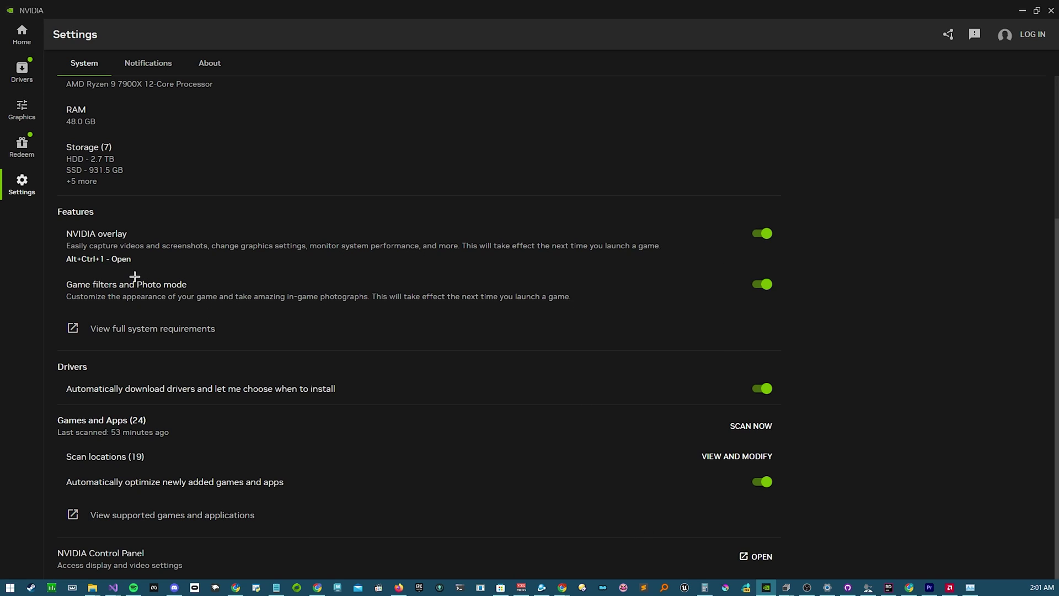
scroll(444, 287, "up", 3)
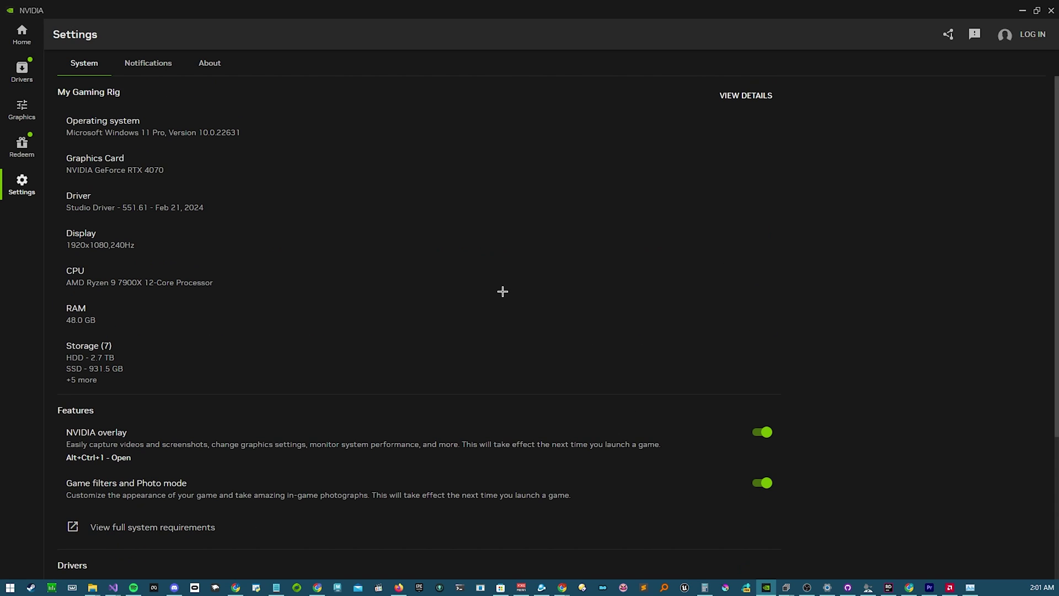
left_click(146, 63)
left_click(212, 62)
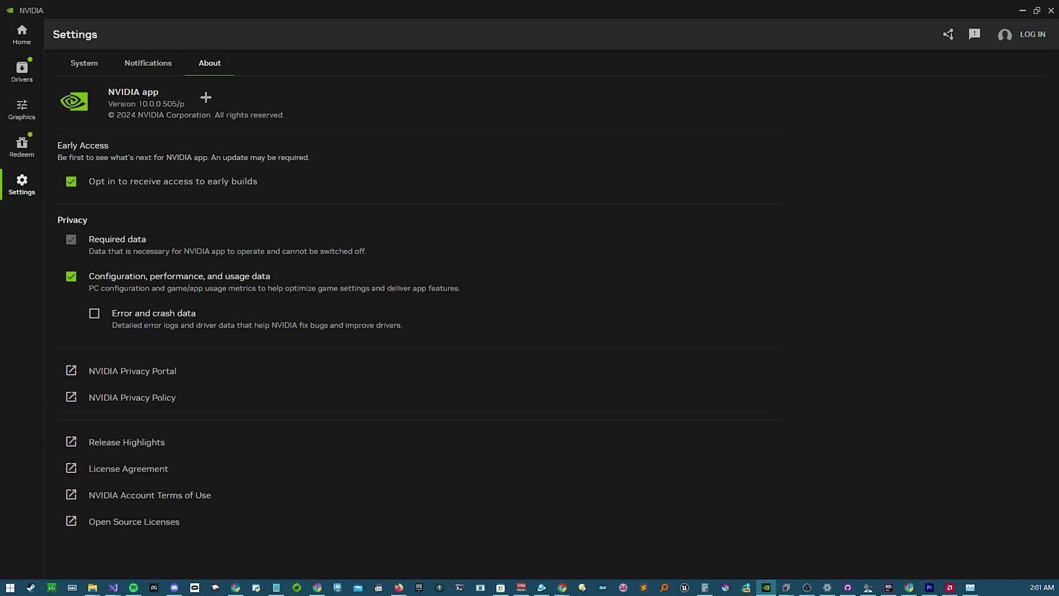
Step: Open the Alt+Z overlay, scroll through the 20 game filters, and return to the main menu
key("alt+z")
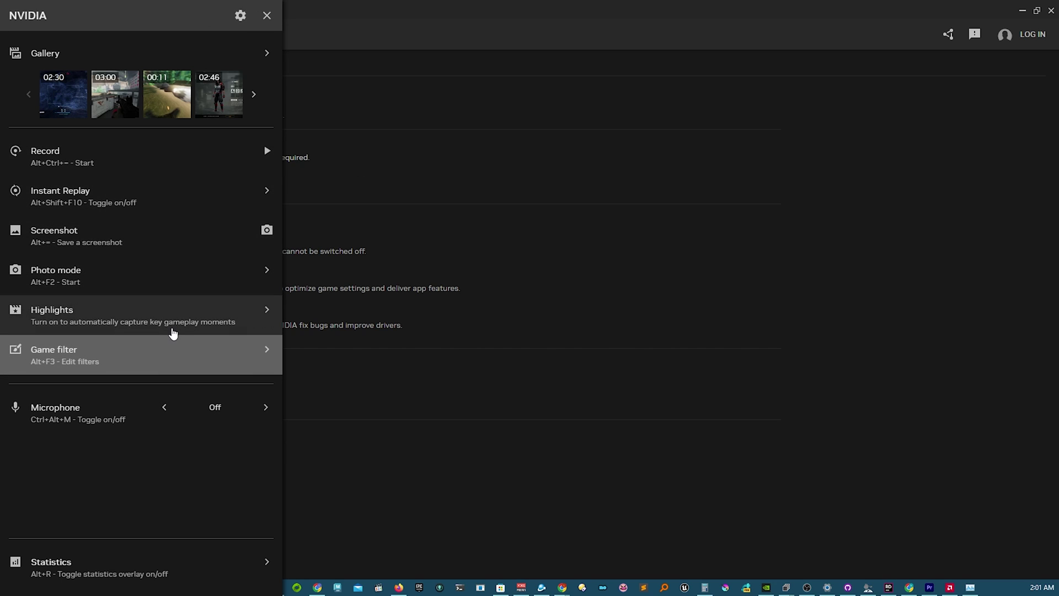
left_click(224, 361)
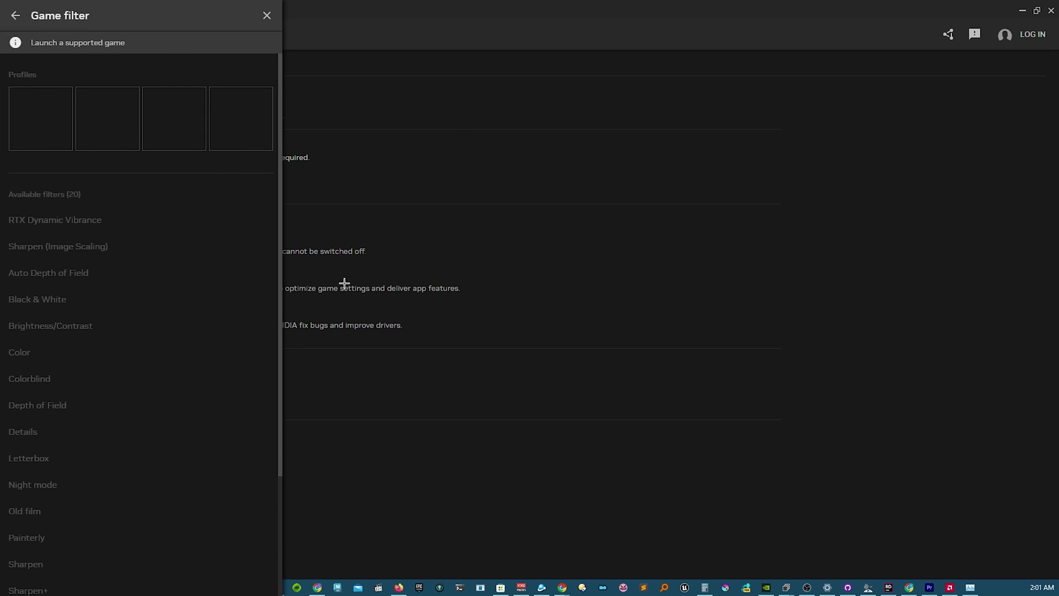
scroll(83, 220, "down", 3)
scroll(92, 237, "up", 2)
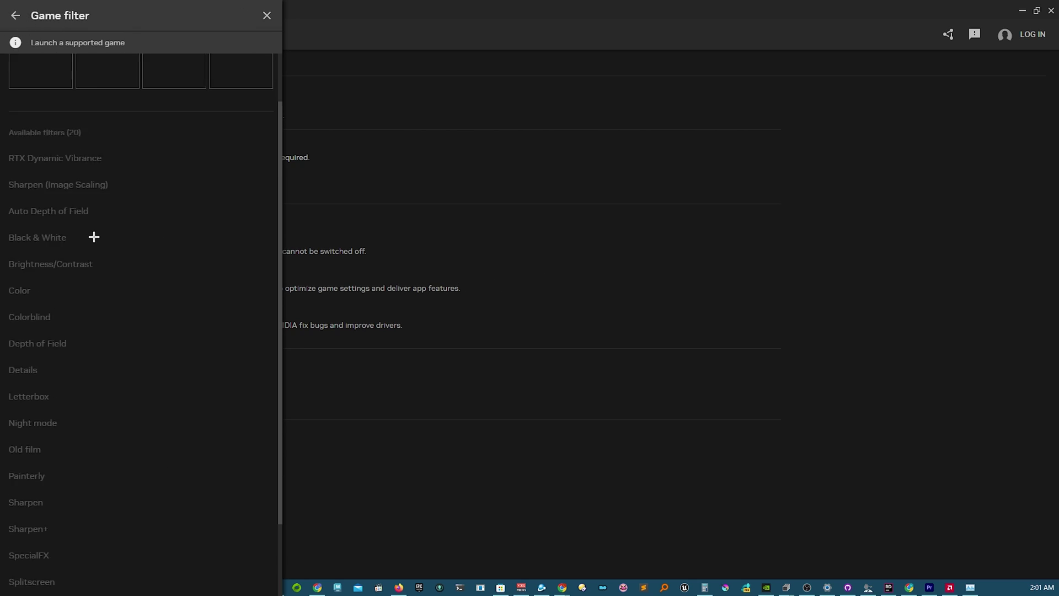
scroll(92, 227, "up", 1)
scroll(93, 179, "down", 3)
scroll(93, 180, "up", 2)
scroll(53, 159, "up", 1)
scroll(85, 251, "down", 3)
scroll(97, 232, "up", 3)
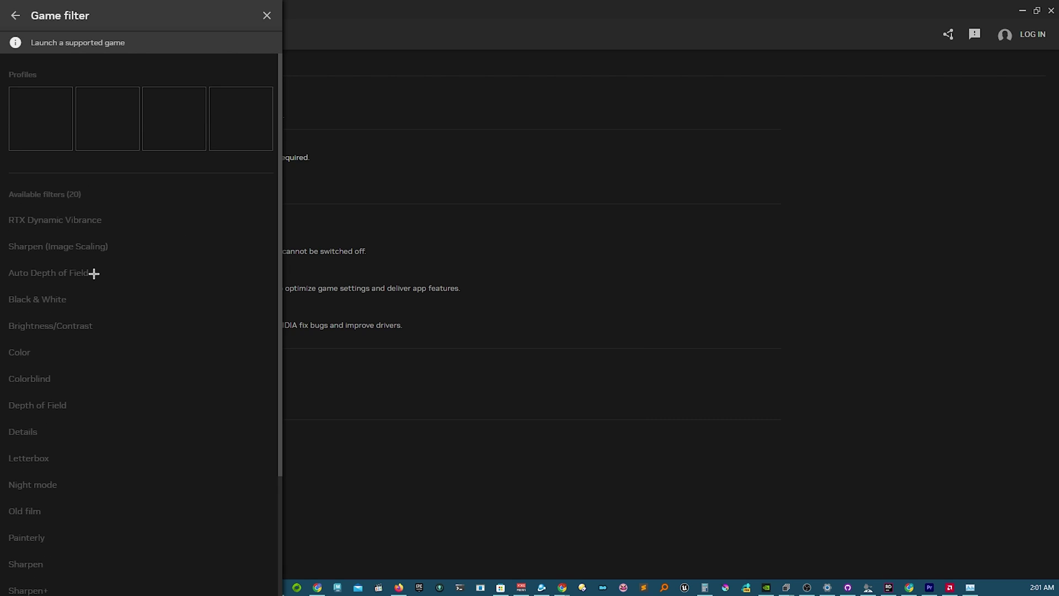
scroll(94, 272, "down", 3)
scroll(90, 284, "up", 3)
left_click(15, 15)
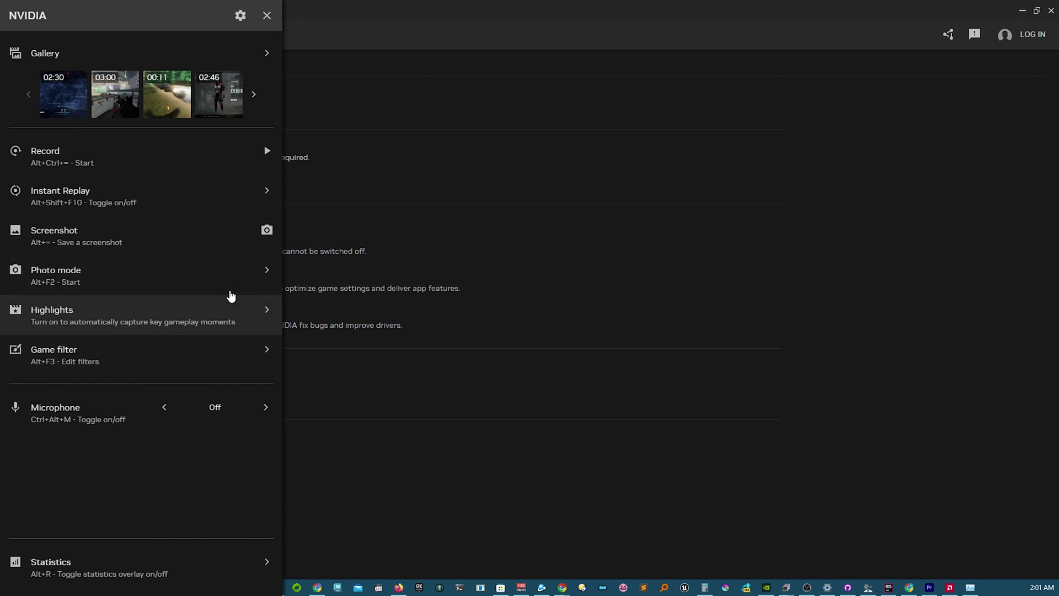
Step: Enable the statistics HUD and set Statistics view to Basic after trying FPS
left_click(106, 557)
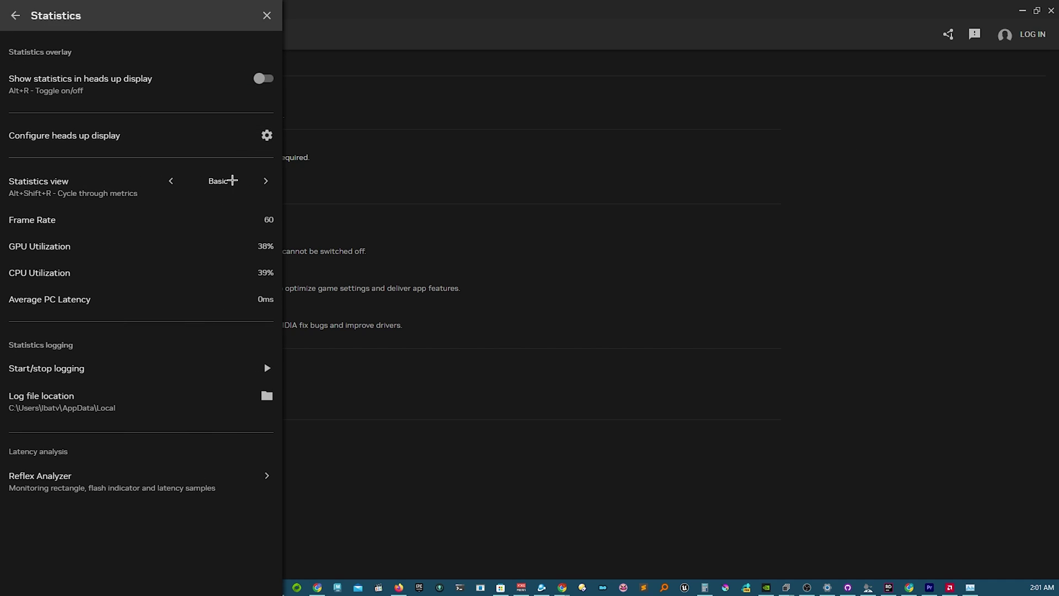
left_click(189, 176)
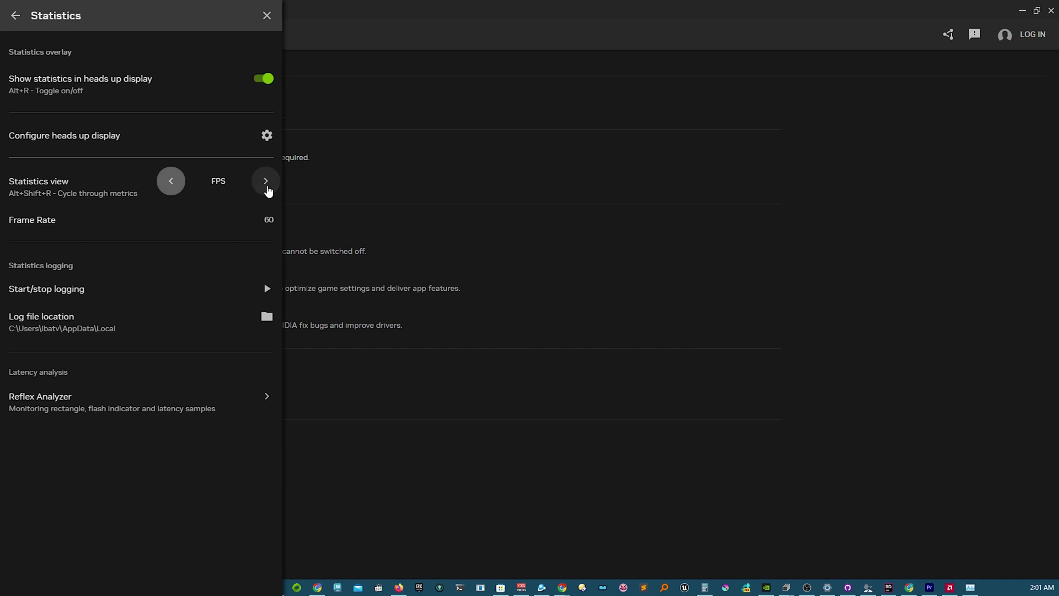
left_click(268, 189)
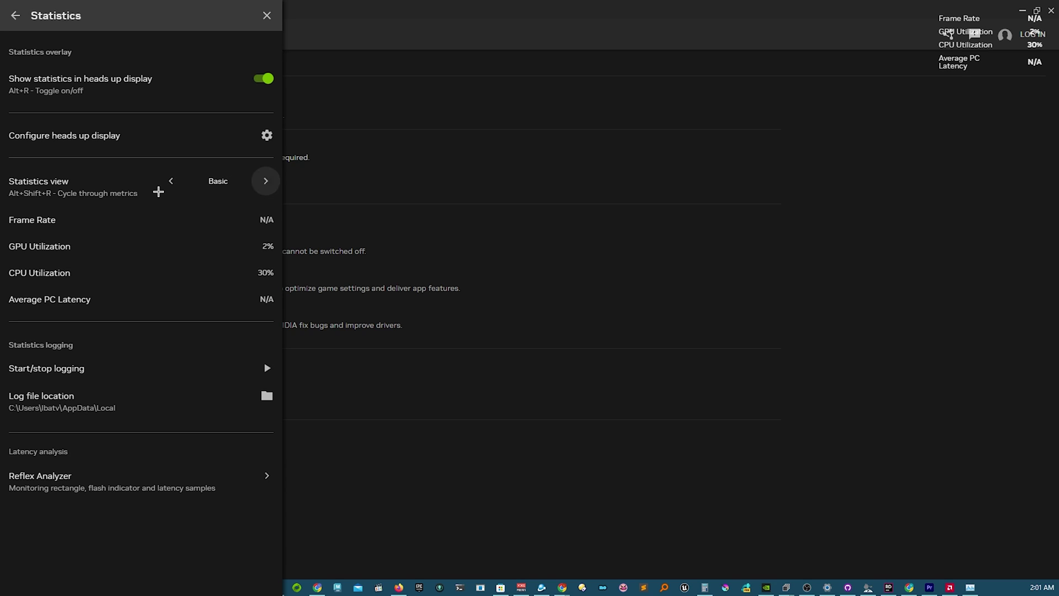
left_click(156, 191)
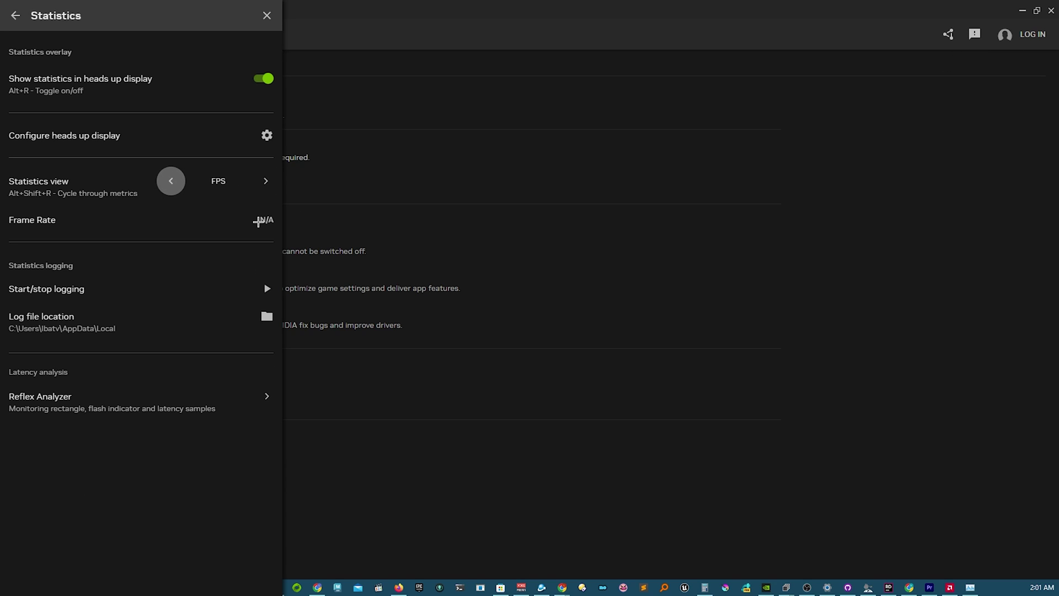
left_click(263, 185)
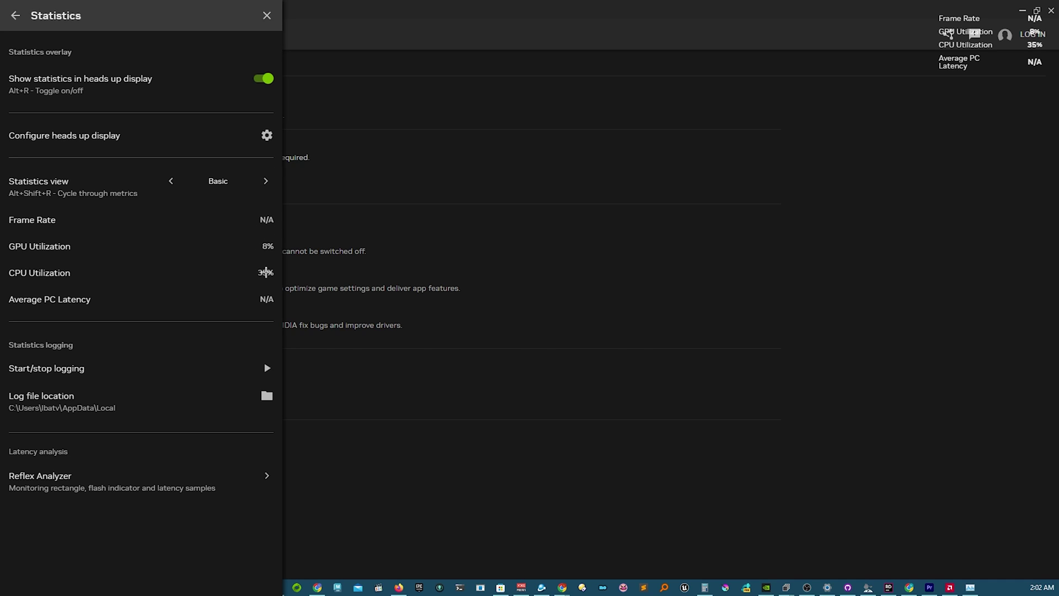
left_click(267, 135)
Step: Move the HUD lower and left while cycling layouts through Double, Linear and Stacked
mouse_move(17, 164)
left_mouse_down()
mouse_move(236, 166)
mouse_move(13, 164)
left_mouse_up()
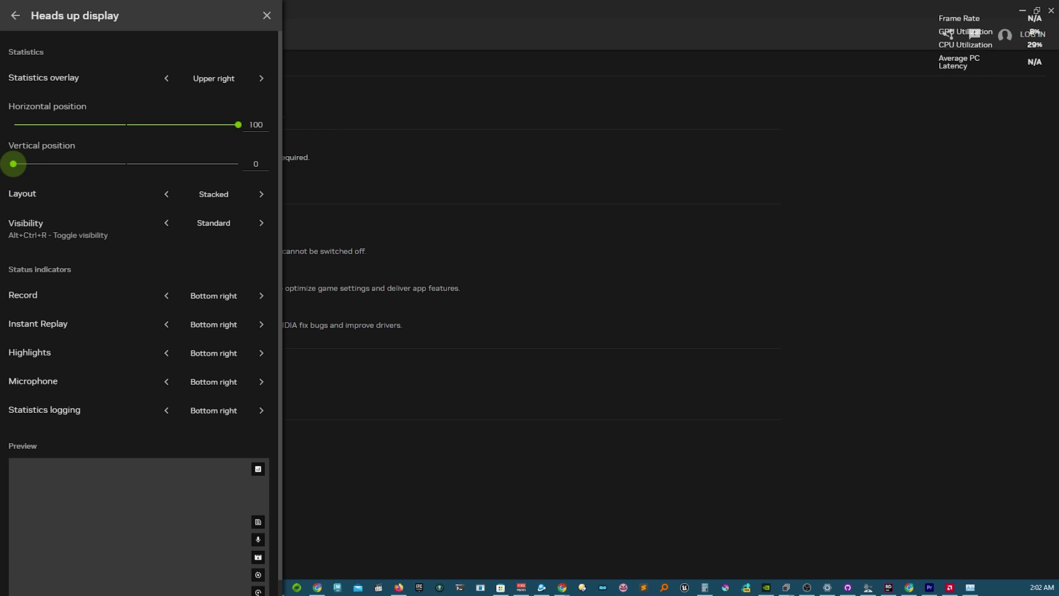
left_click_drag(238, 124, 303, 133)
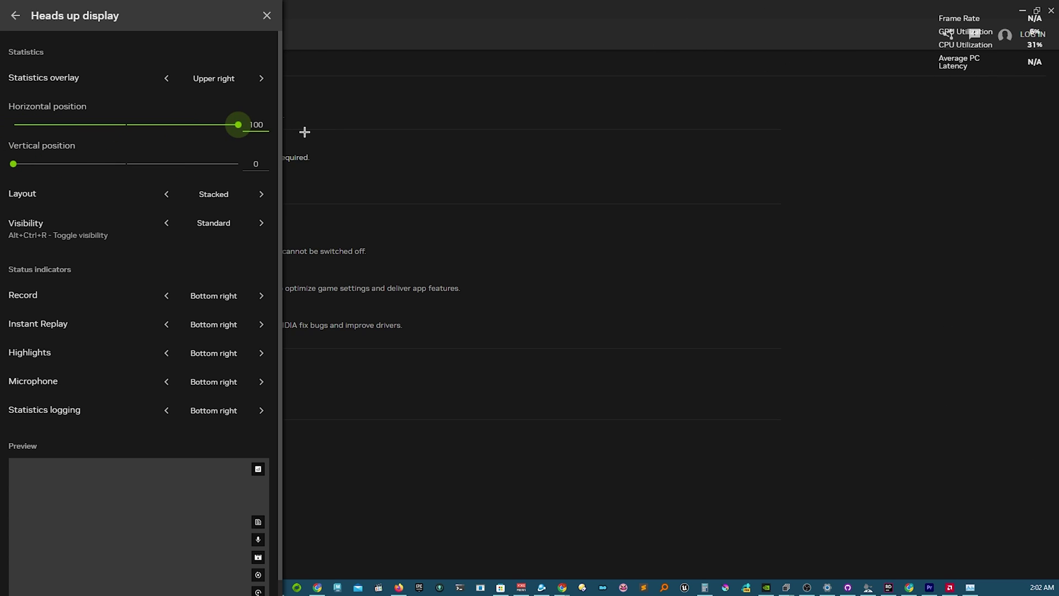
left_click(155, 203)
left_click(156, 203)
left_click(156, 203)
left_click(155, 203)
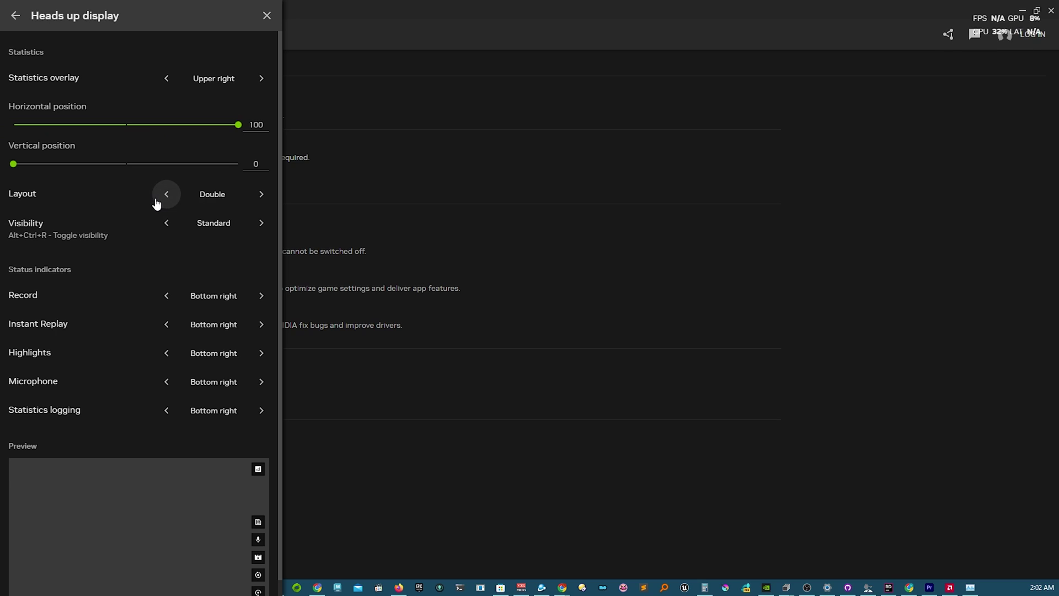
left_click(156, 200)
left_click(164, 203)
left_click(168, 205)
left_click(258, 196)
left_click(254, 198)
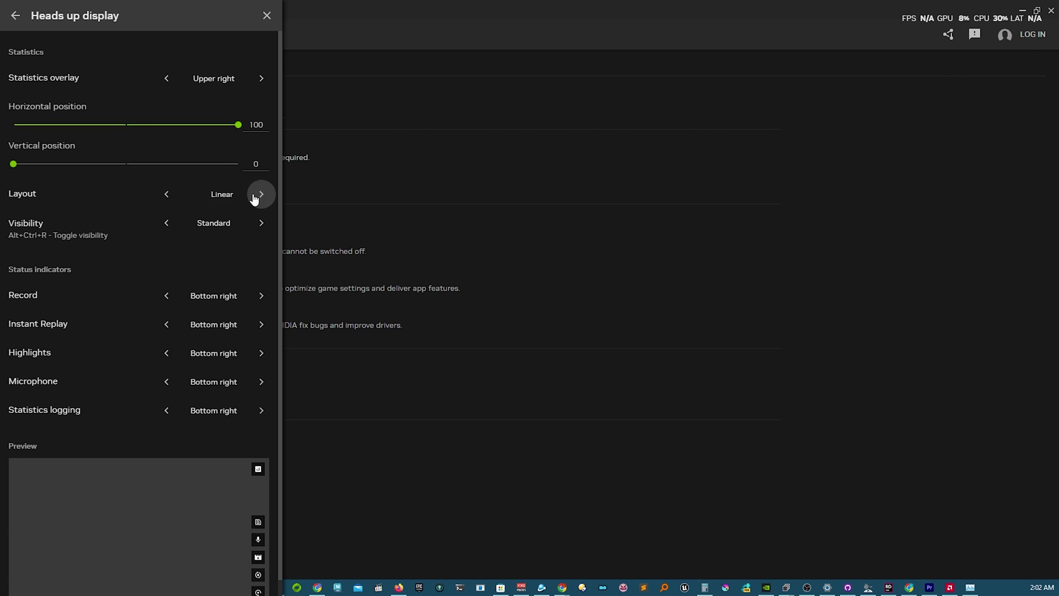
left_click(257, 196)
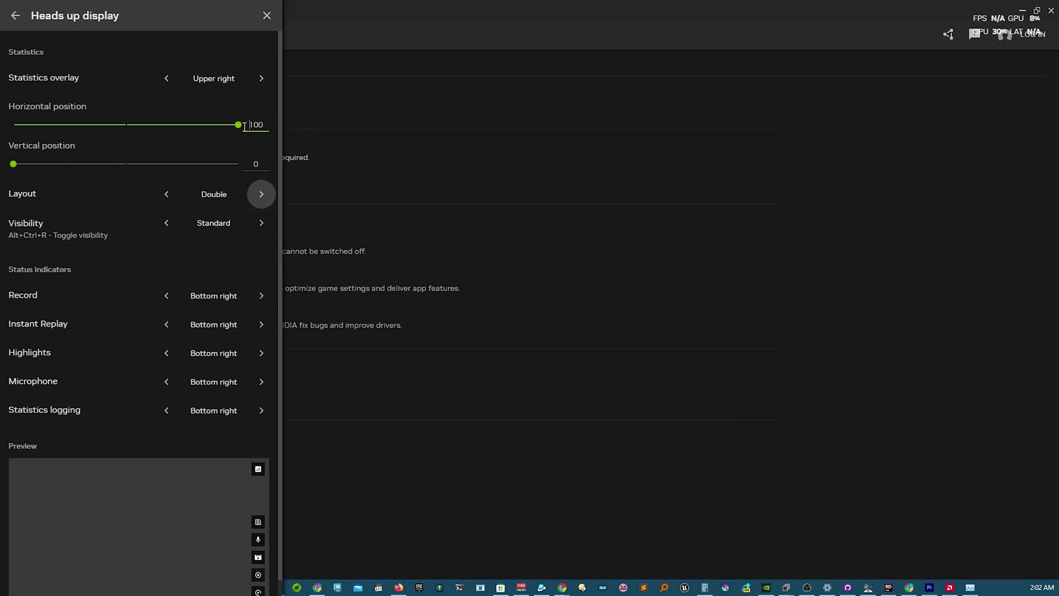
Step: Try horizontal position 60, settle on Stacked layout, and restore horizontal position 100
left_click_drag(239, 124, 147, 124)
left_click(261, 199)
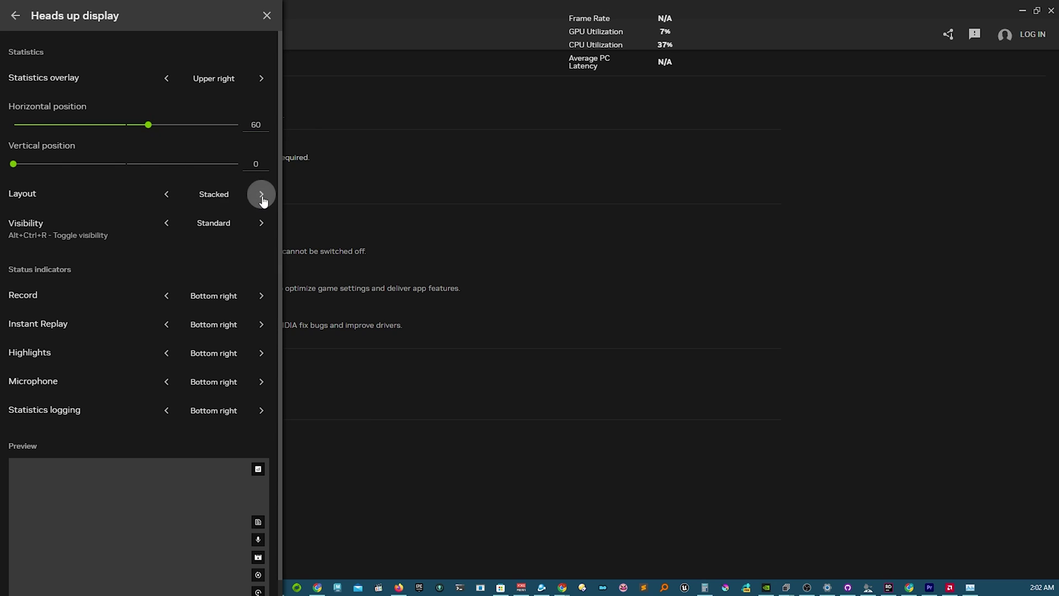
left_click(263, 199)
left_click(263, 198)
left_click(263, 198)
left_click_drag(148, 125, 311, 146)
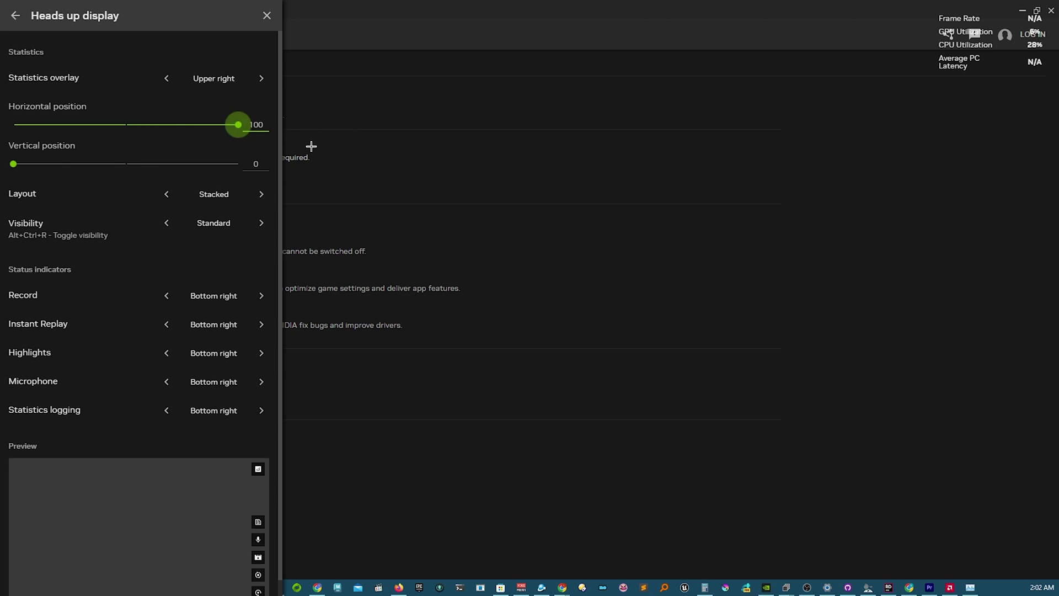
left_click_drag(237, 125, 367, 170)
scroll(248, 530, "down", 1)
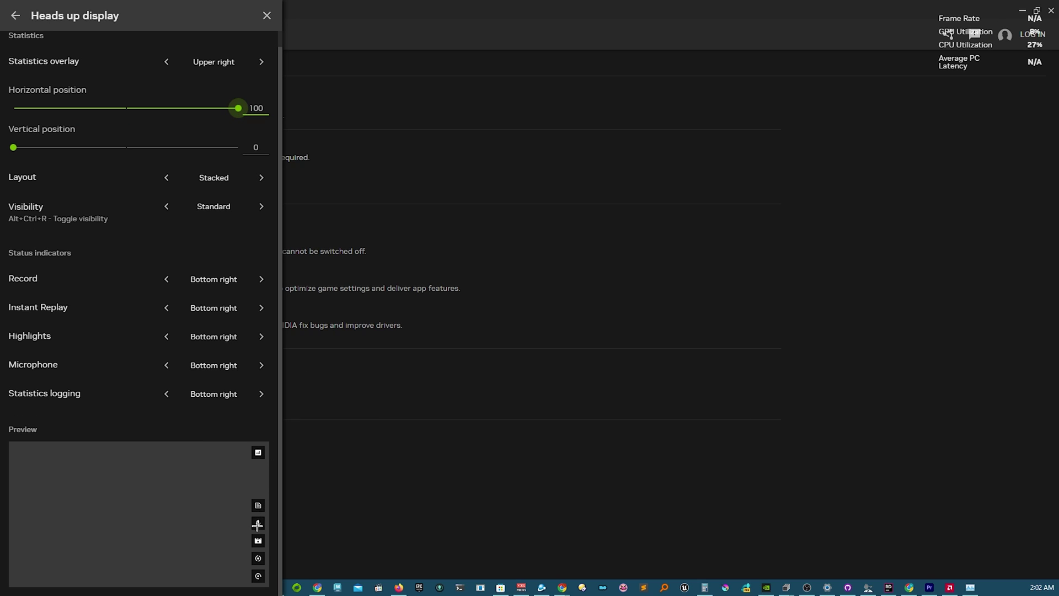